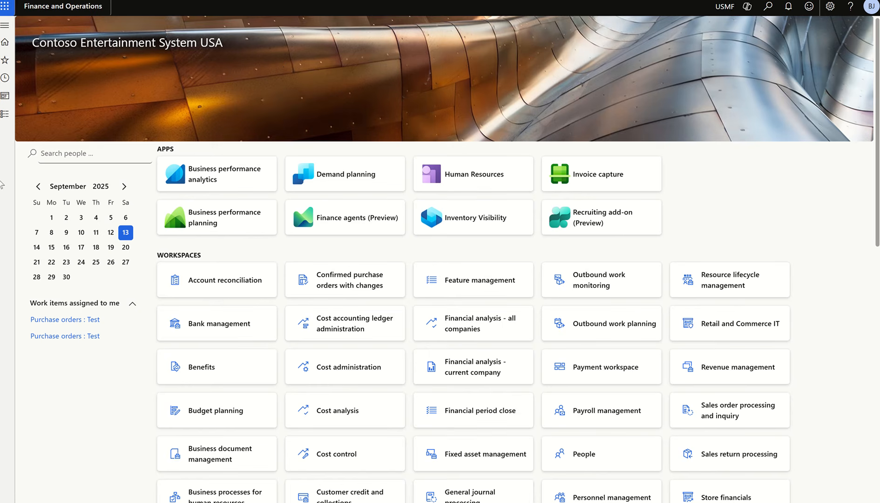
Filter the Accounts payable list of all purchase orders by the purchase order number and open the matching Acme Office Supplies order
left_click(4, 114)
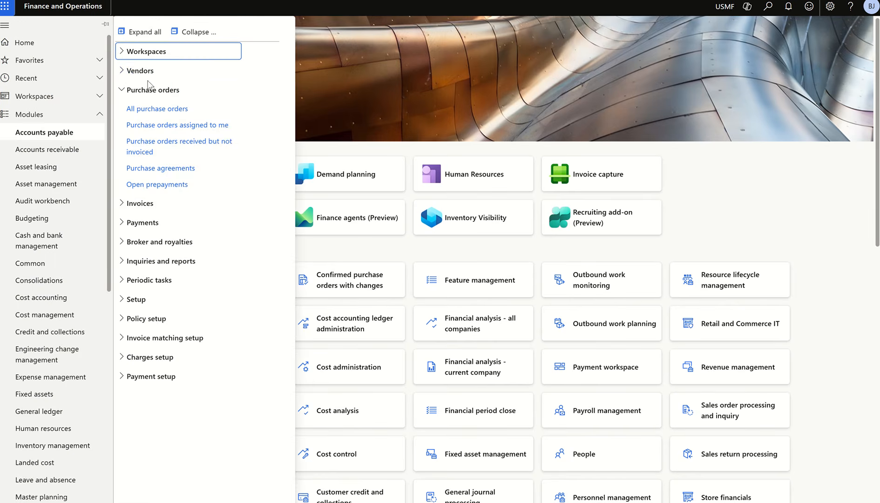
left_click(158, 112)
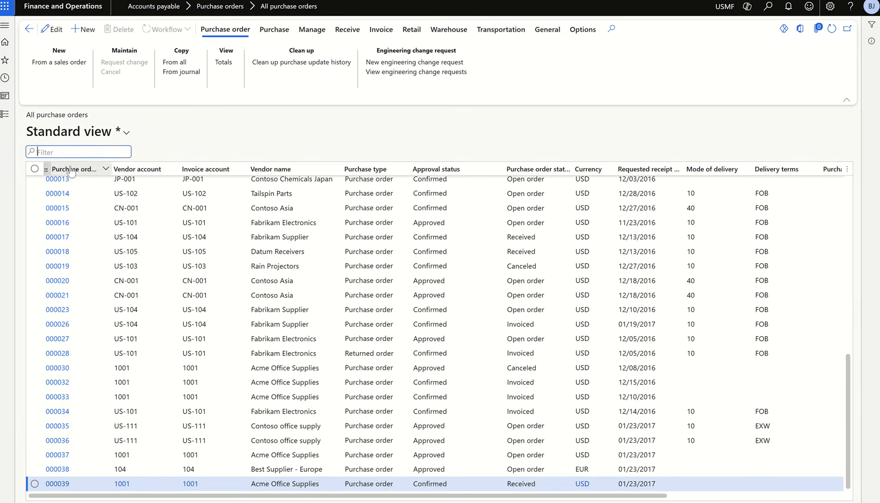
left_click(71, 168)
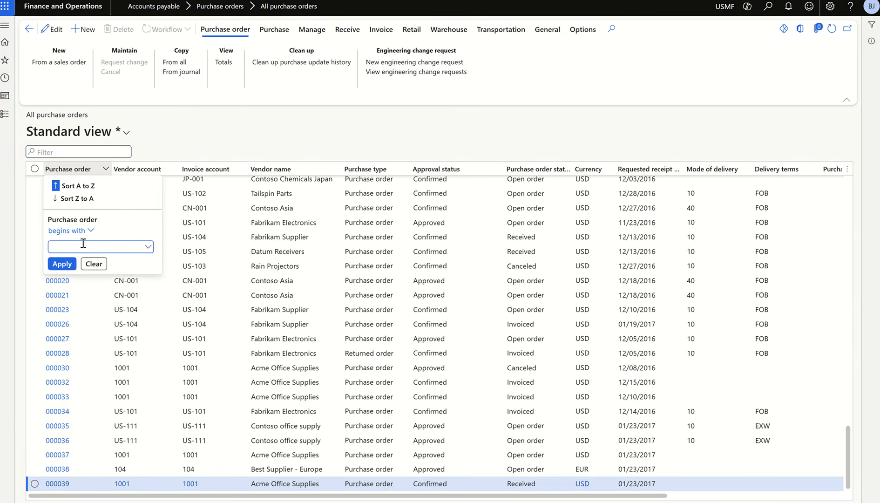
type("00000625")
left_click(54, 264)
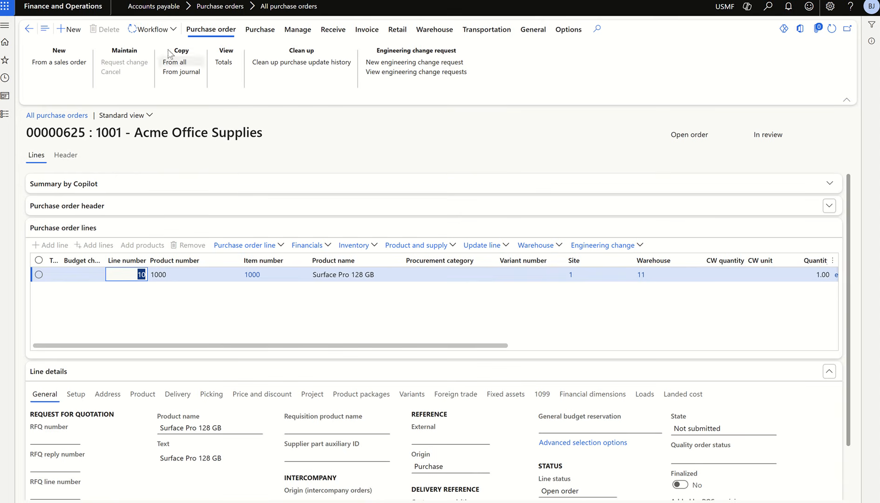
Approve the Acme Office Supplies purchase order through its workflow without a comment
left_click(164, 35)
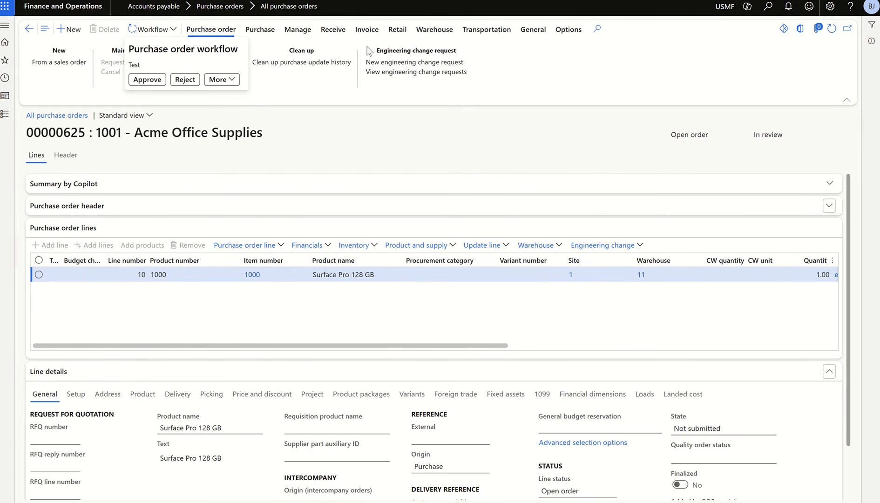
left_click(147, 79)
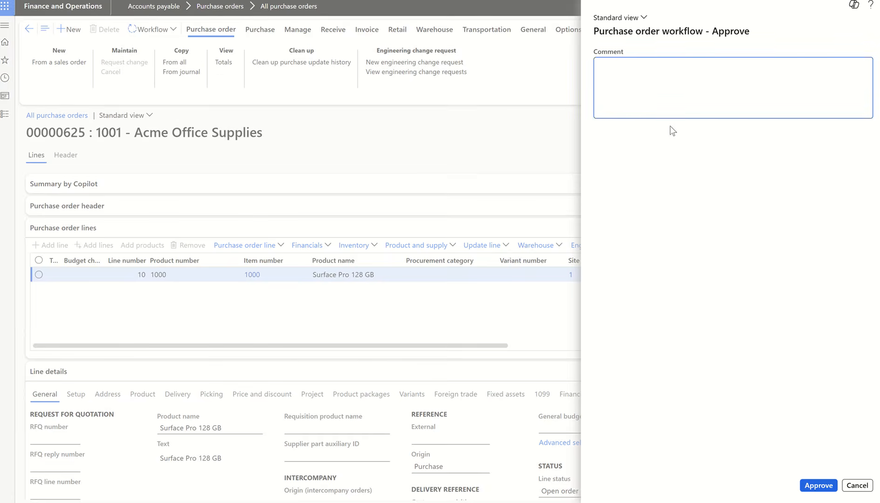
left_click(819, 485)
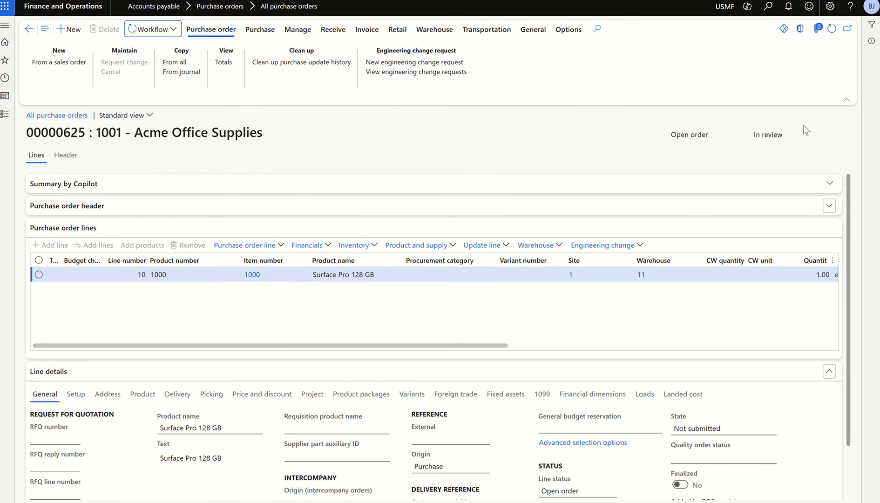
left_click_drag(782, 135, 750, 138)
left_click(745, 148)
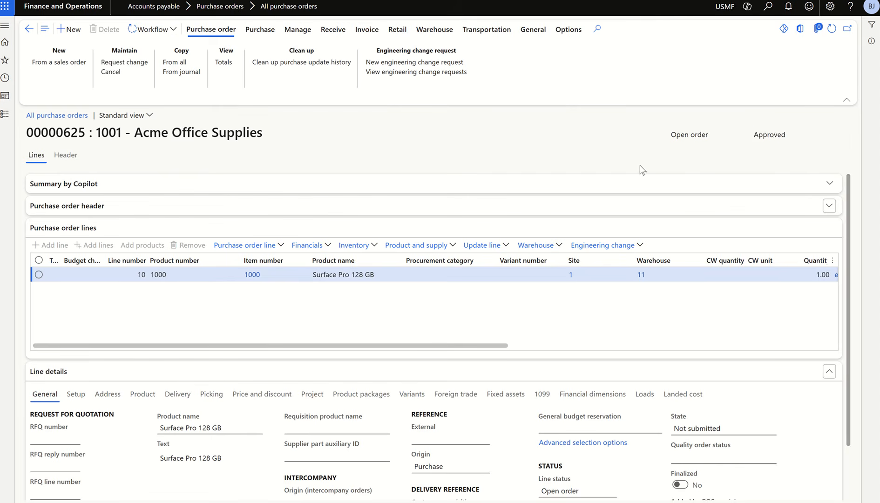
left_click_drag(795, 136, 753, 139)
left_click(746, 144)
Open the purchase order's header details and examine the Customer reference field in the Reference section
left_click(65, 156)
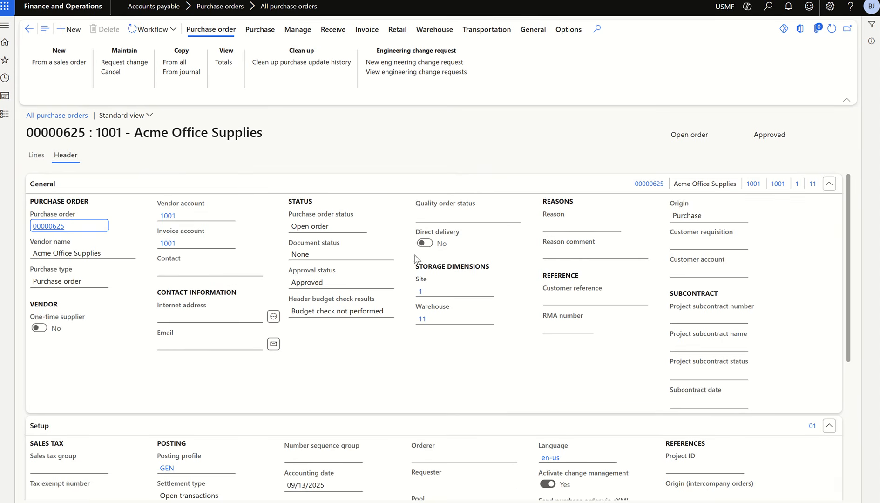
mouse_move(605, 290)
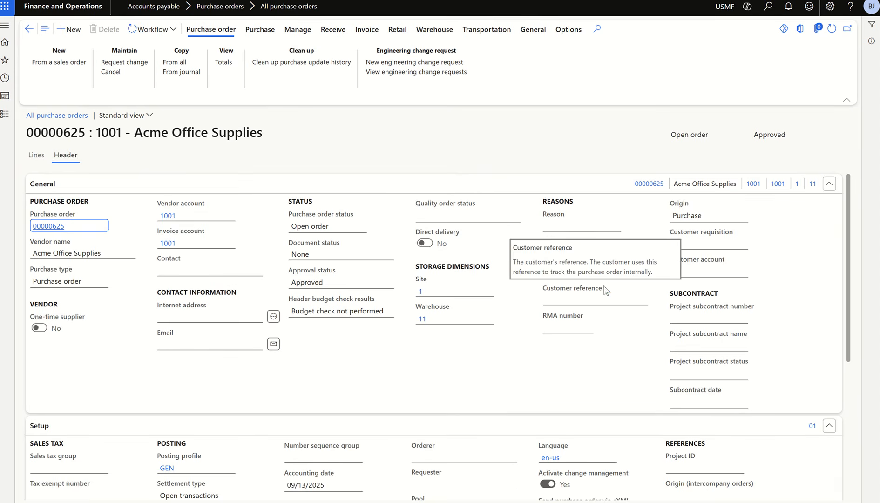
left_click(555, 303)
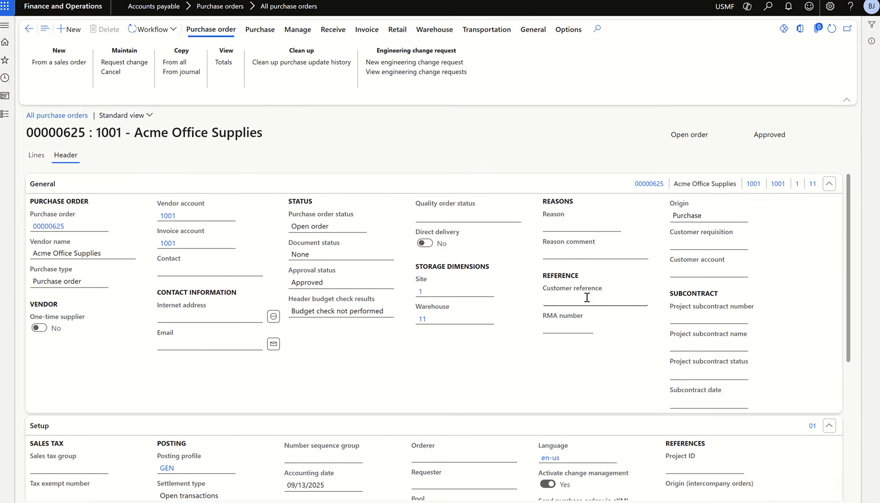
mouse_move(572, 296)
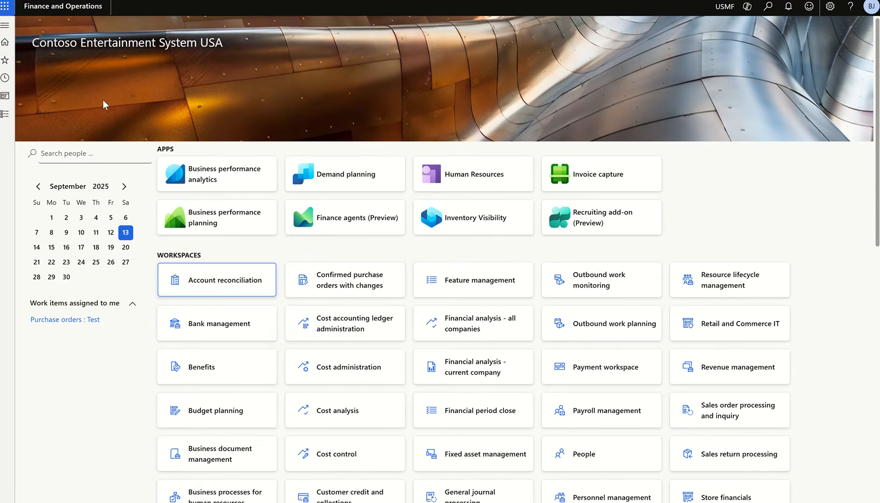
Open the Purchasing policies list from the Procurement and sourcing policy setup
left_click(7, 116)
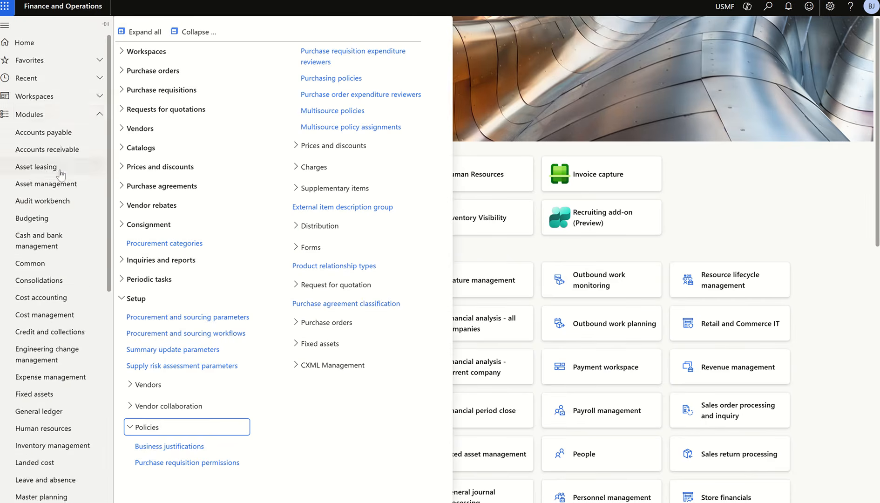
scroll(56, 181, "down", 7)
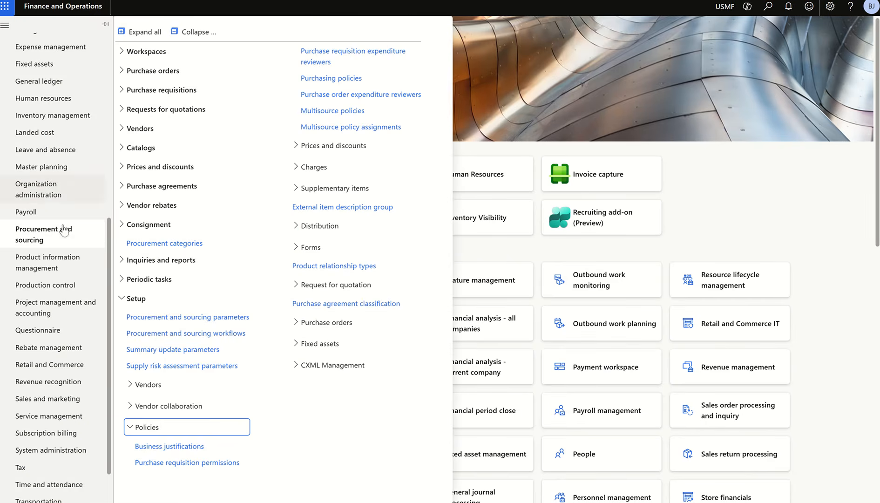
left_click(193, 32)
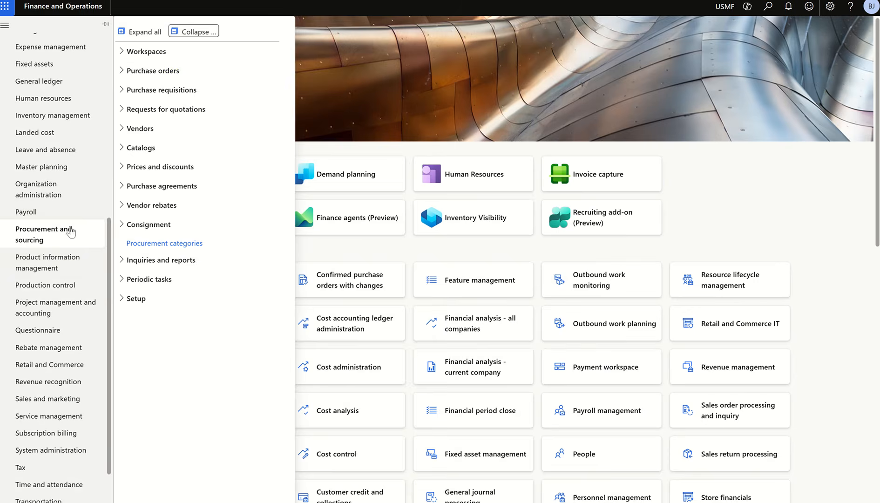
left_click(140, 299)
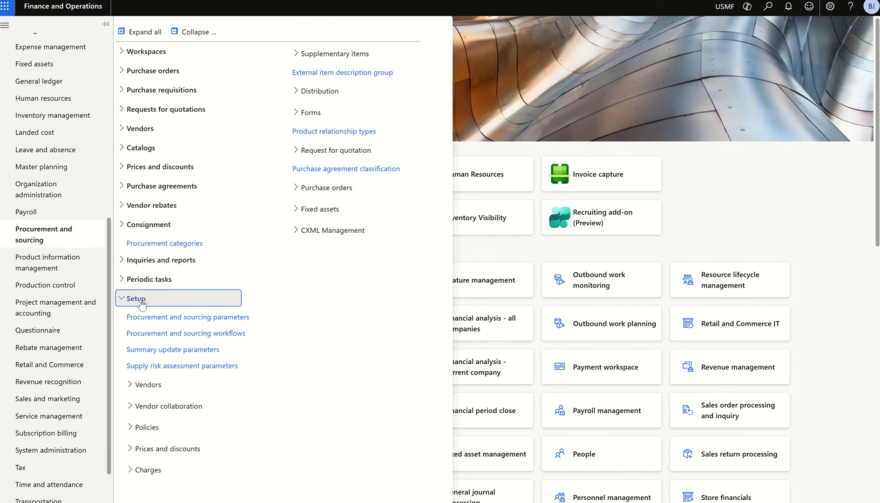
left_click(155, 433)
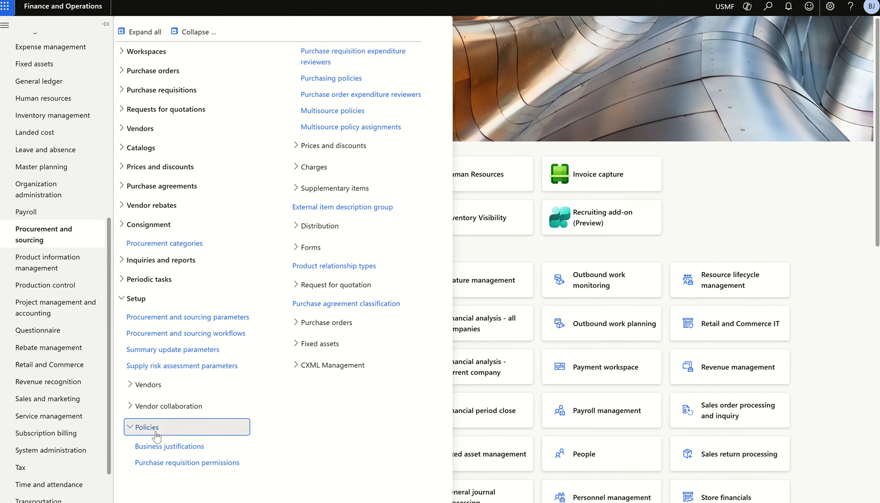
left_click(330, 79)
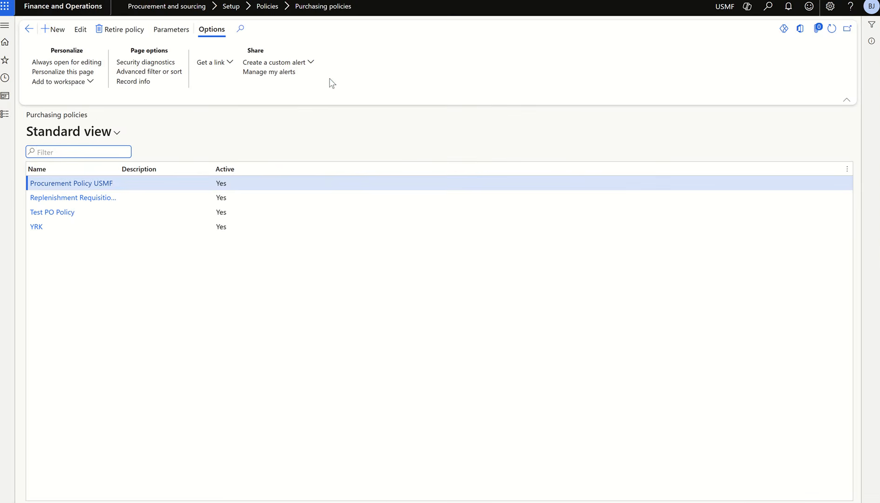
Open Procurement Policy USMF and its reapproval rule for purchase orders effective 09/02/2025 11:50:29
left_click(74, 183)
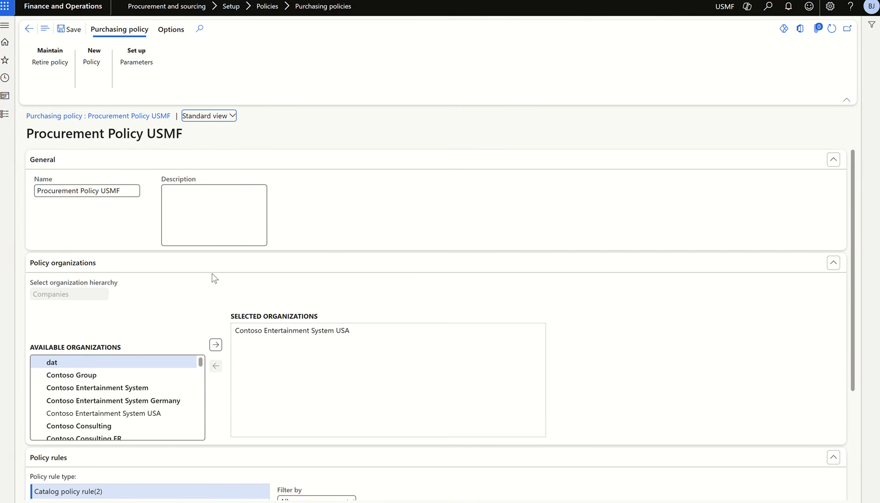
scroll(213, 278, "down", 2)
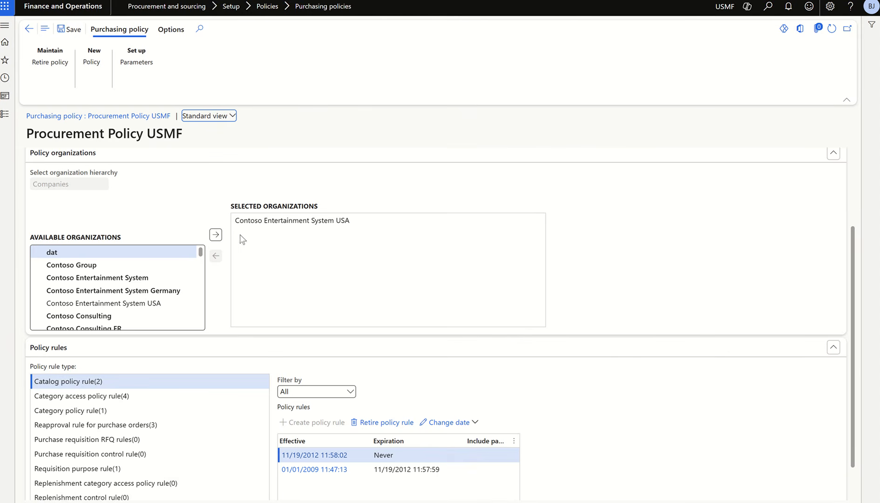
scroll(366, 260, "down", 1)
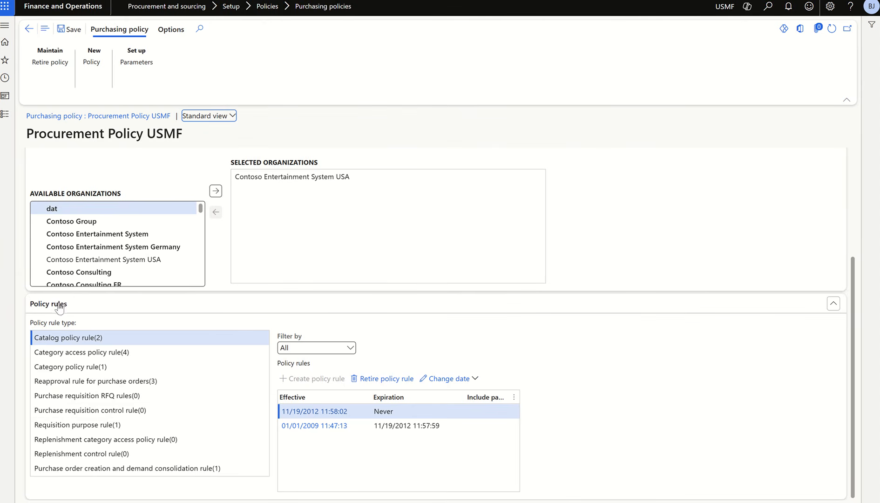
left_click(56, 382)
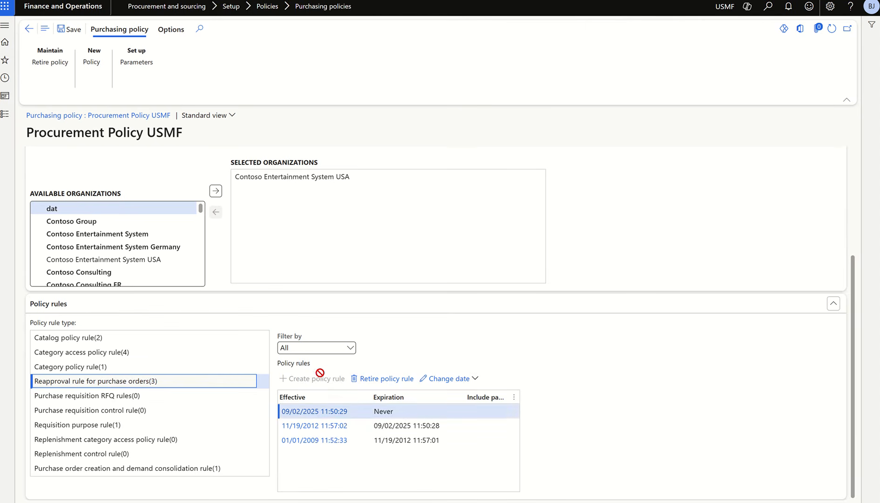
left_click(314, 414)
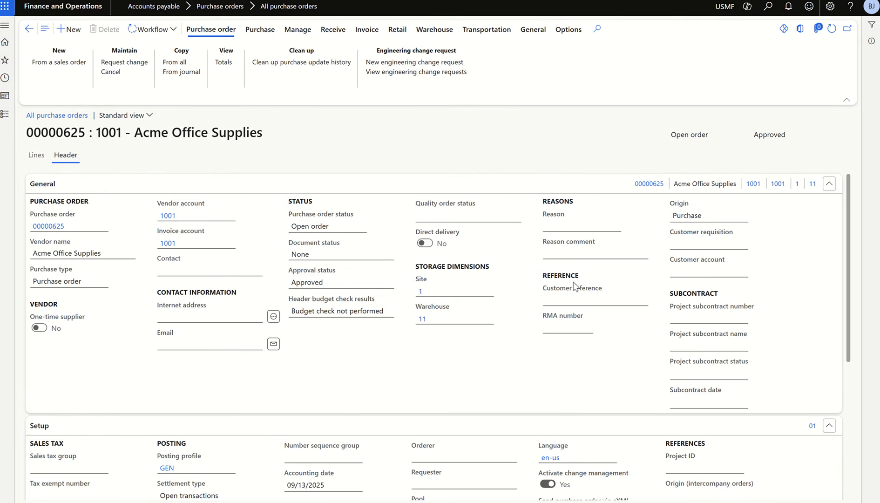
mouse_move(569, 292)
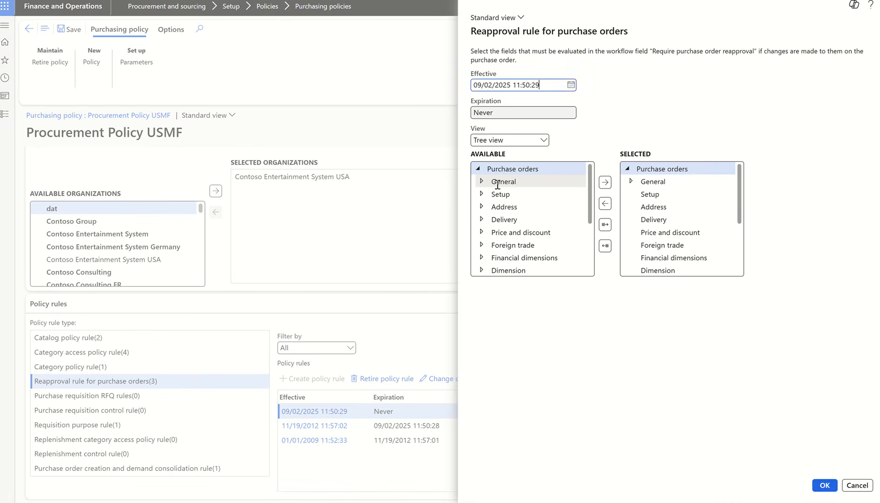
Remove the entire General field group from the reapproval rule's selected purchase order fields
left_click(482, 181)
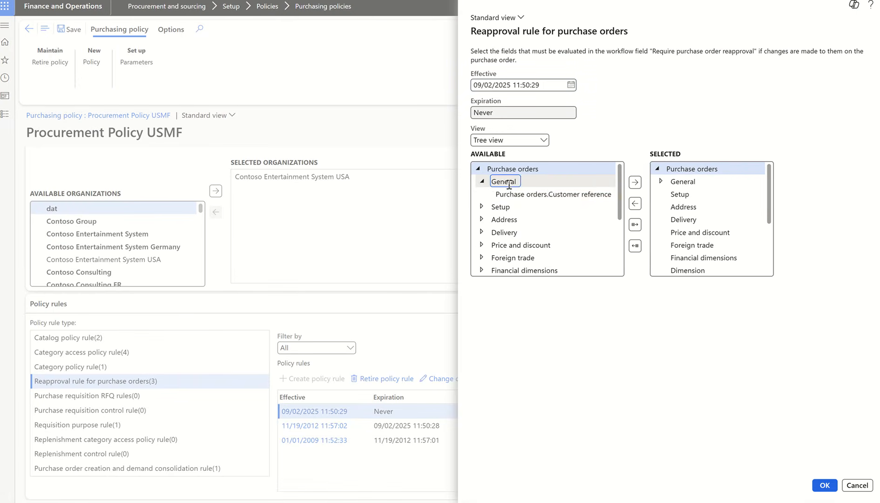
left_click(540, 194)
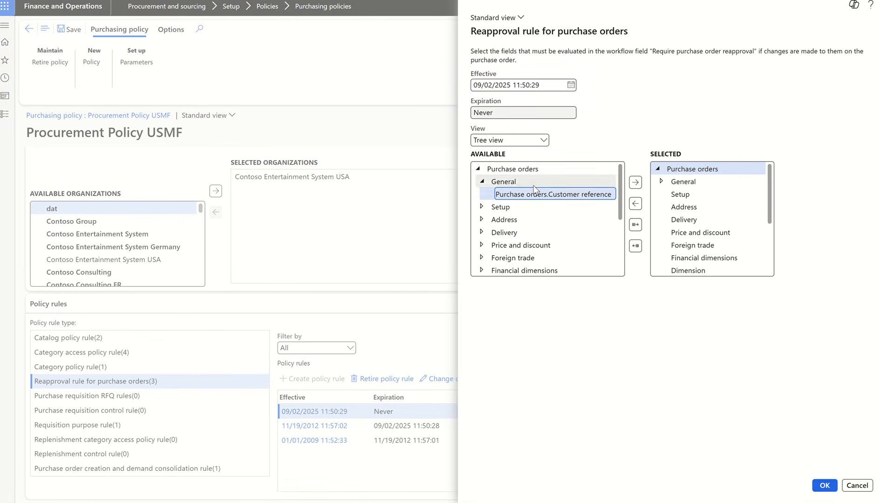
left_click(674, 182)
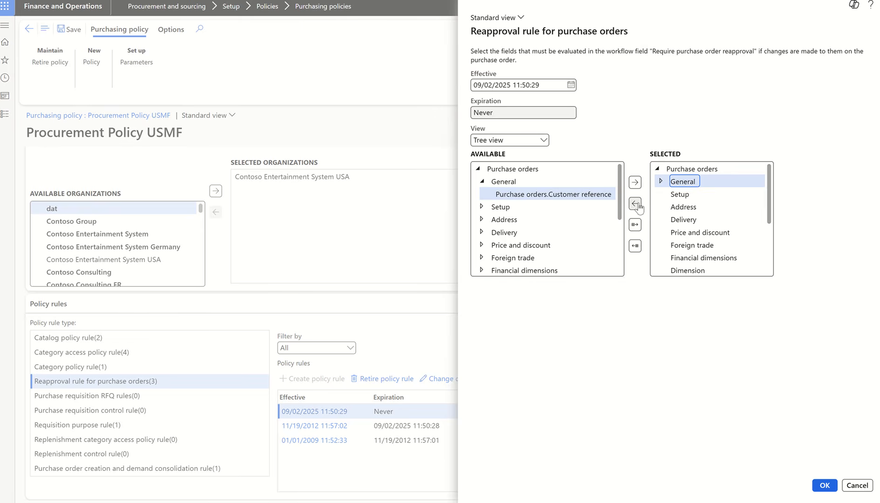
left_click(634, 203)
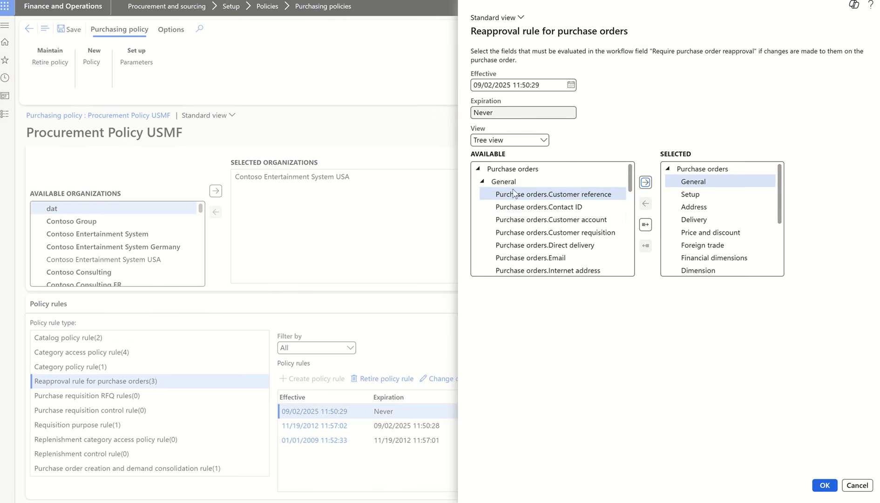
scroll(530, 217, "down", 5)
scroll(530, 217, "up", 5)
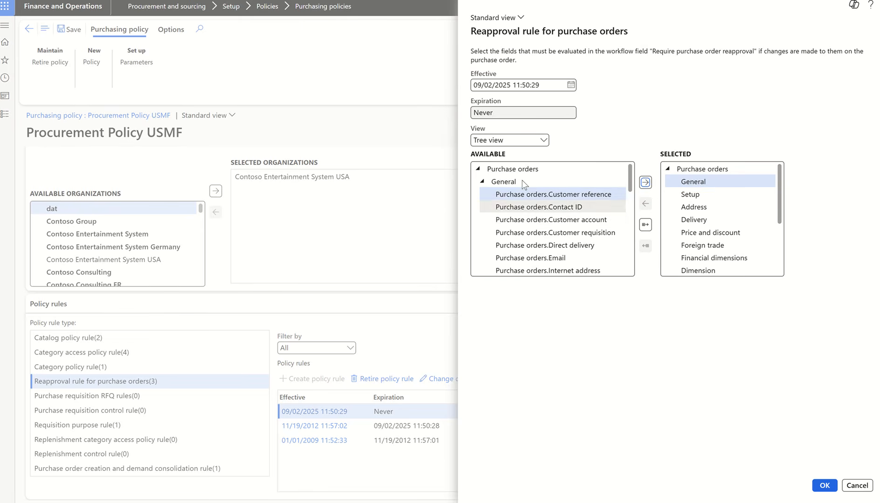
Add the whole General group of purchase order fields to the reapproval rule's selected fields
left_click(493, 183)
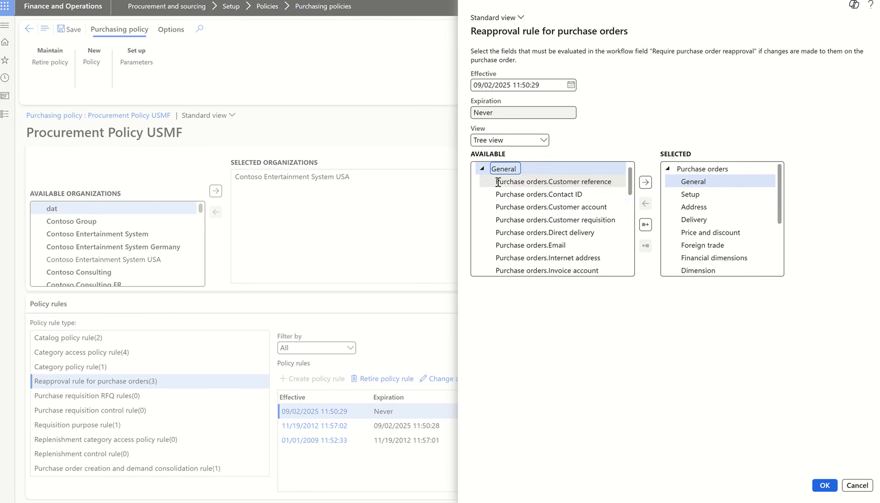
double_click(496, 173)
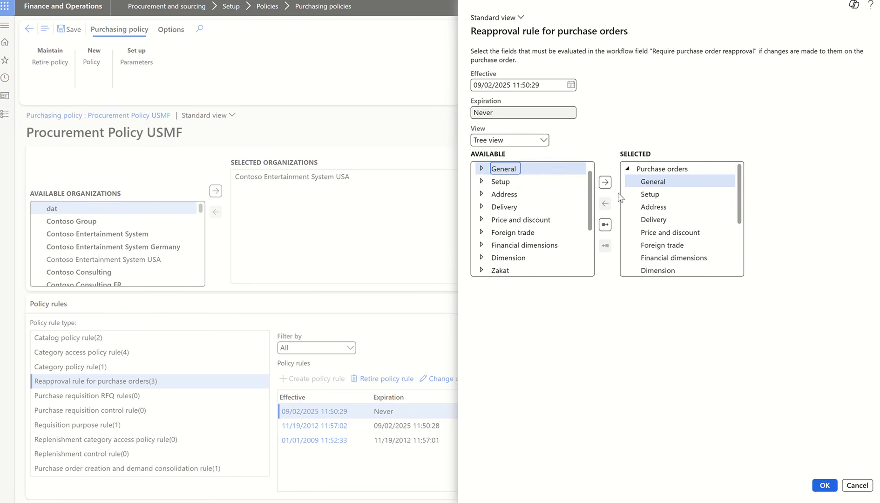
left_click(605, 182)
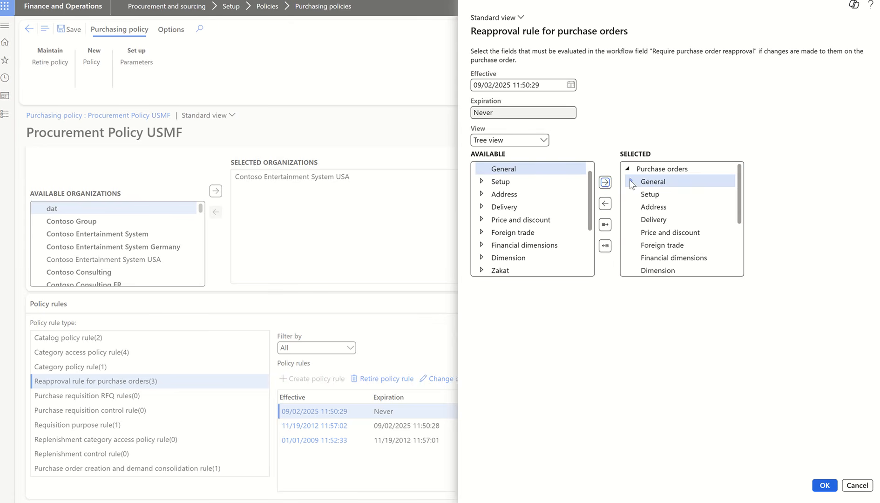
Remove Purchase orders.Customer reference from the rule's selected fields and accept the reapproval rule
left_click(631, 182)
left_click(705, 194)
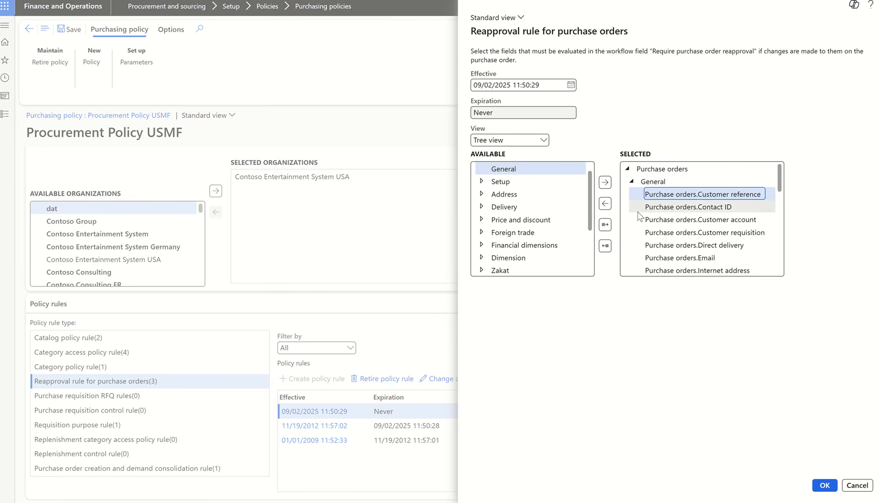
left_click(605, 203)
left_click(482, 169)
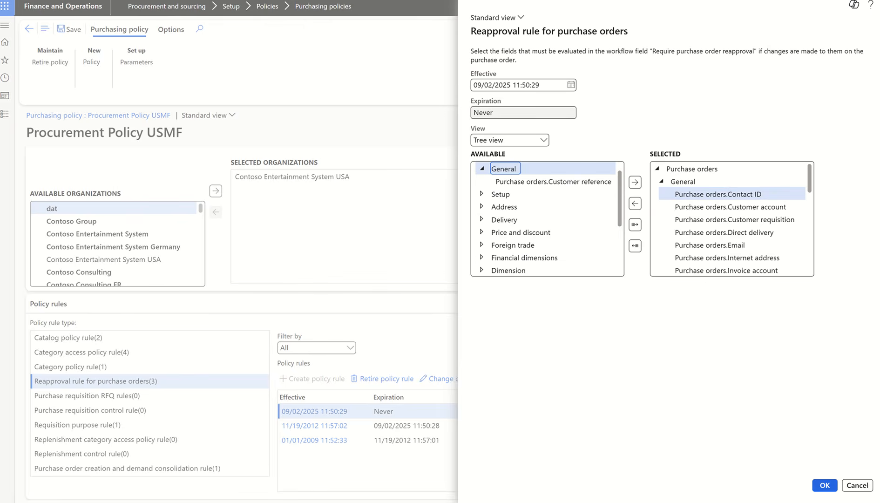
left_click(824, 485)
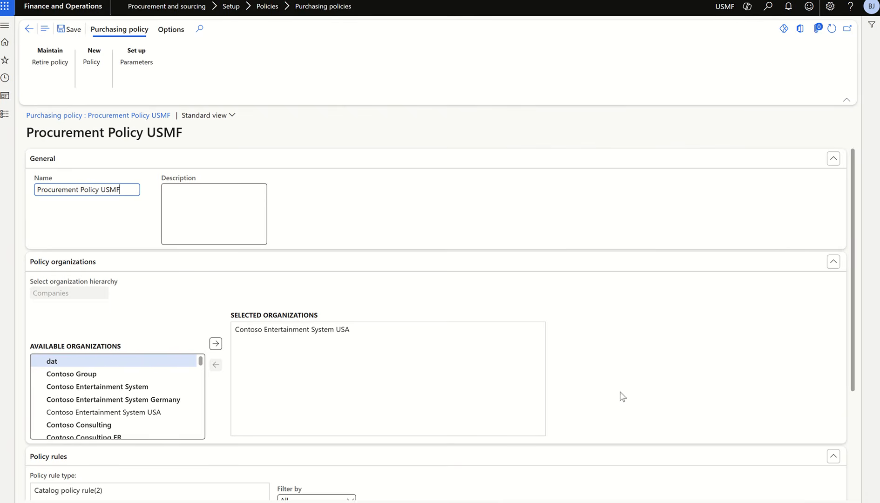
Save Procurement Policy USMF and open the Procurement and sourcing workflows list
left_click(72, 33)
left_click(28, 28)
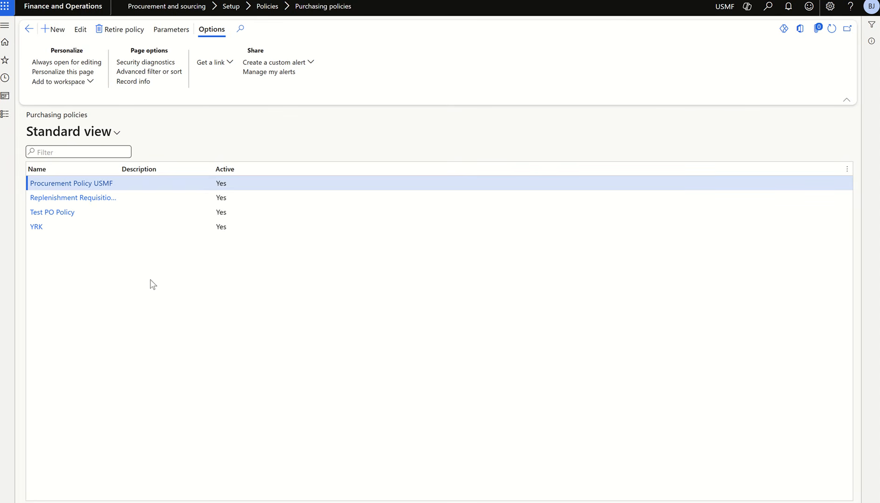
left_click(8, 124)
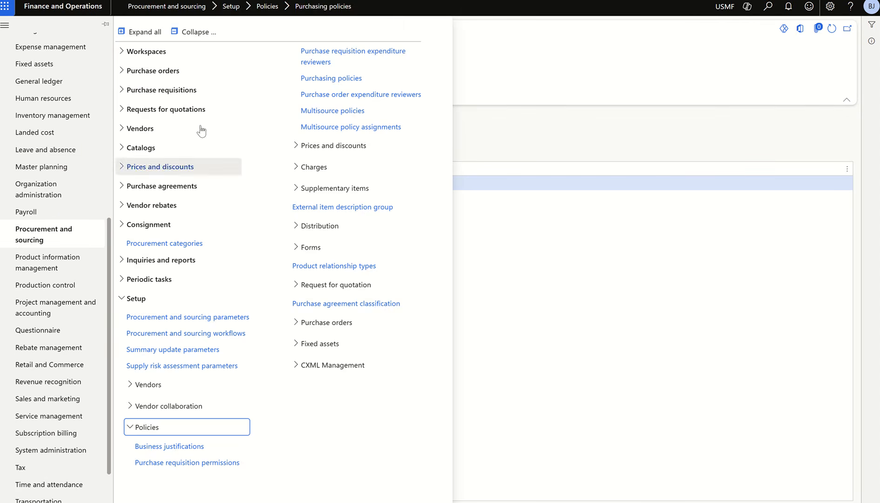
left_click(198, 31)
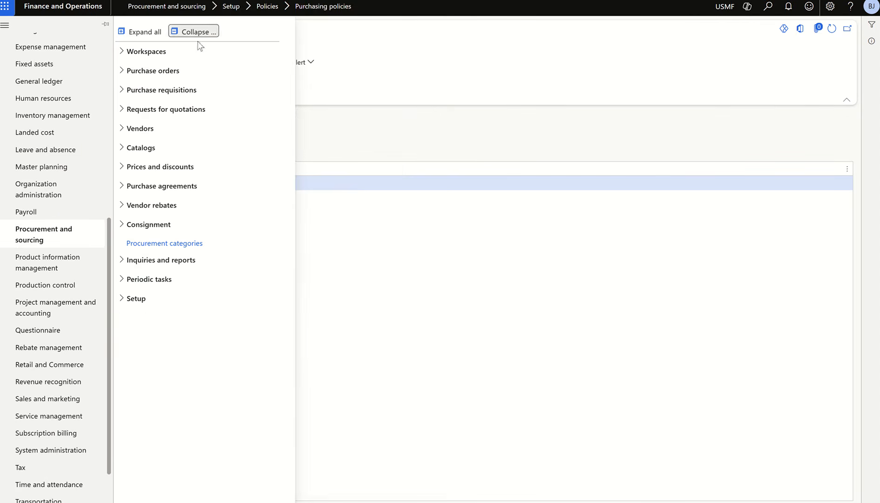
left_click(148, 297)
left_click(203, 336)
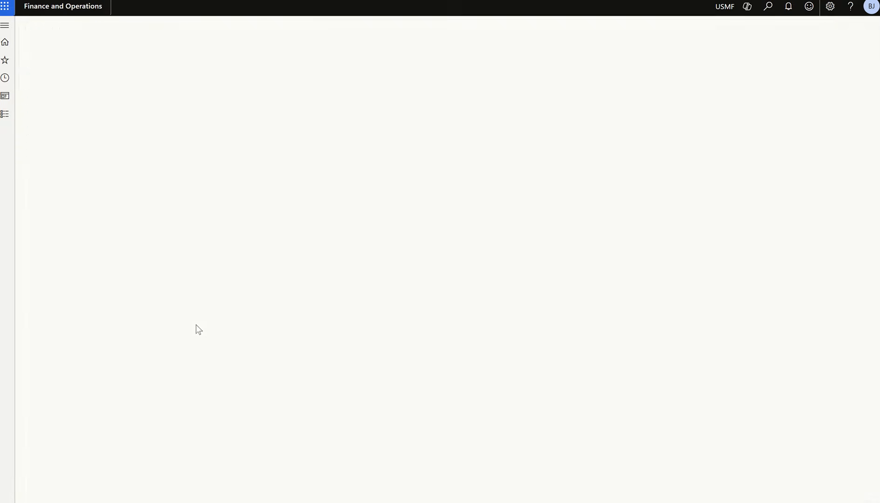
Open the default Purchase order workflow 000425 in the workflow editor, allowing the editor application to launch
left_click(176, 259)
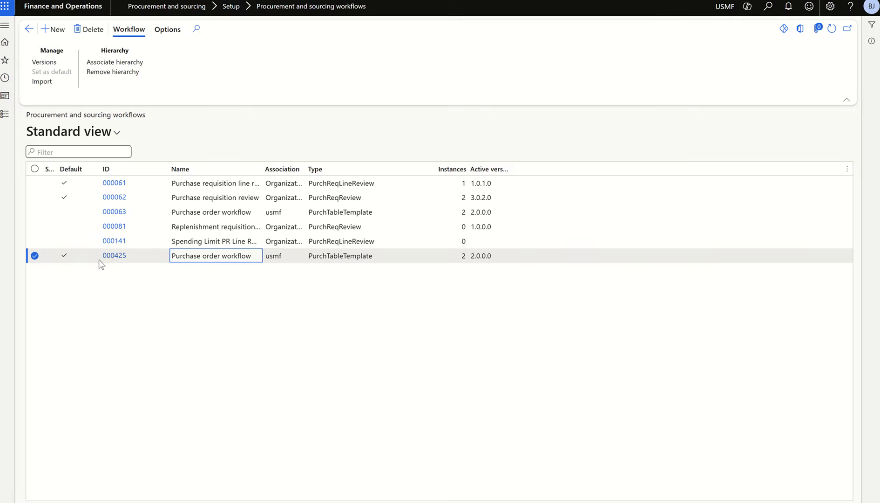
left_click(114, 256)
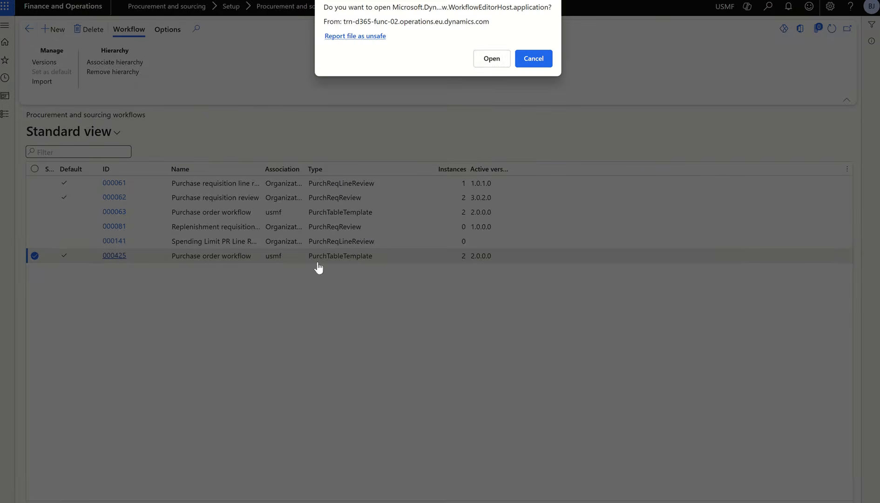
left_click(491, 58)
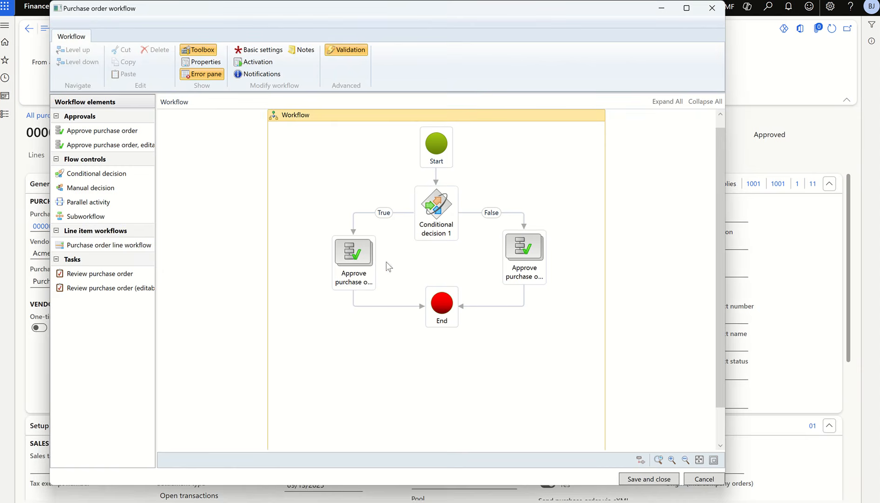
Enable automatic actions for the approval element on the workflow's True branch and add an automatic action condition
left_click(345, 255)
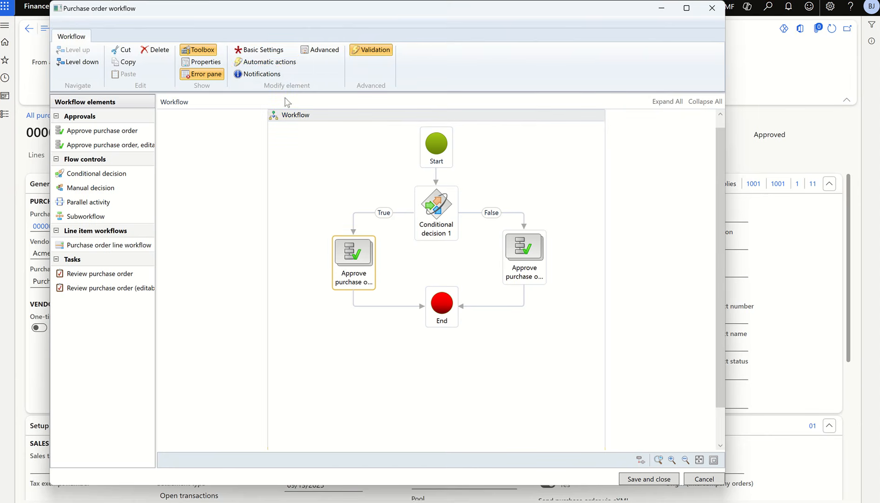
left_click(266, 62)
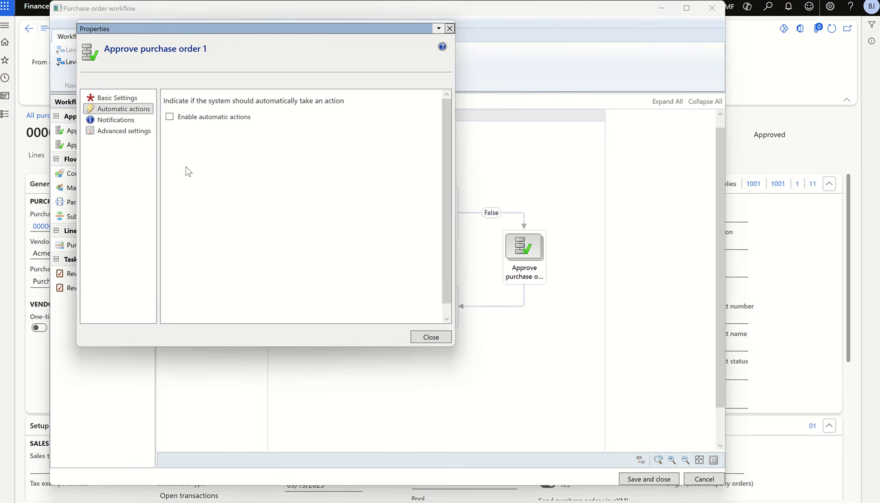
left_click(169, 117)
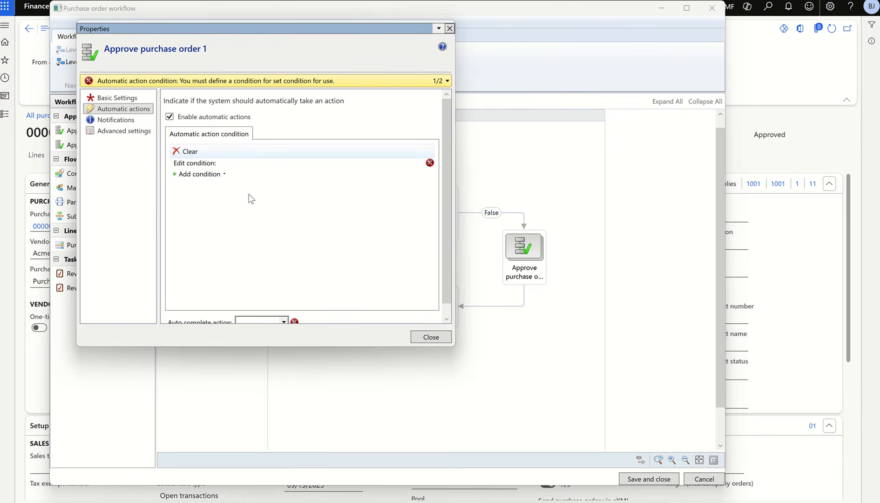
left_click(210, 174)
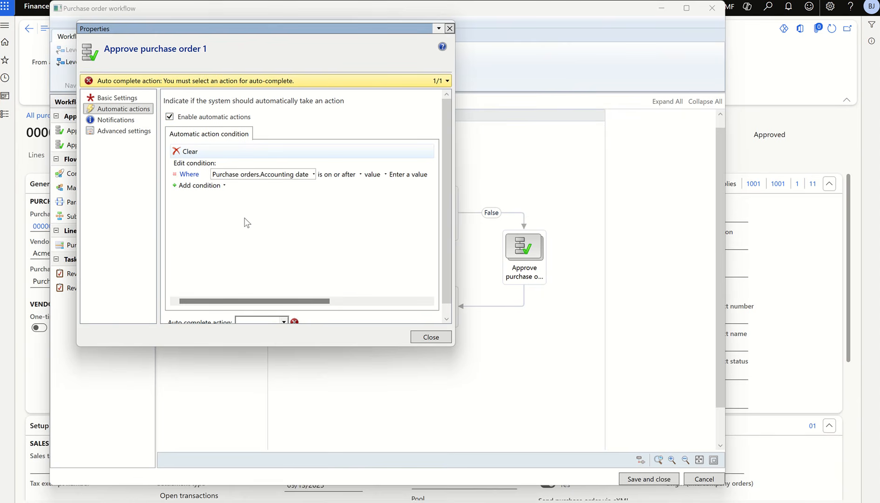
left_click(315, 180)
mouse_move(277, 185)
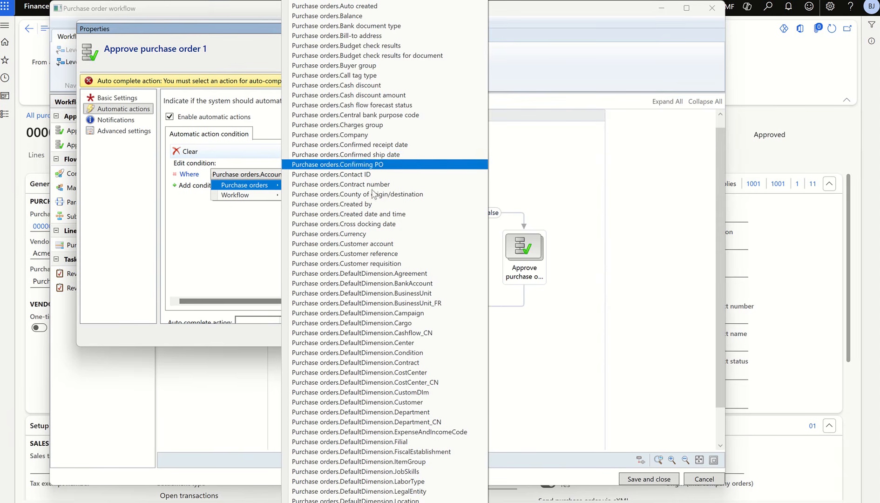
scroll(372, 228, "down", 6)
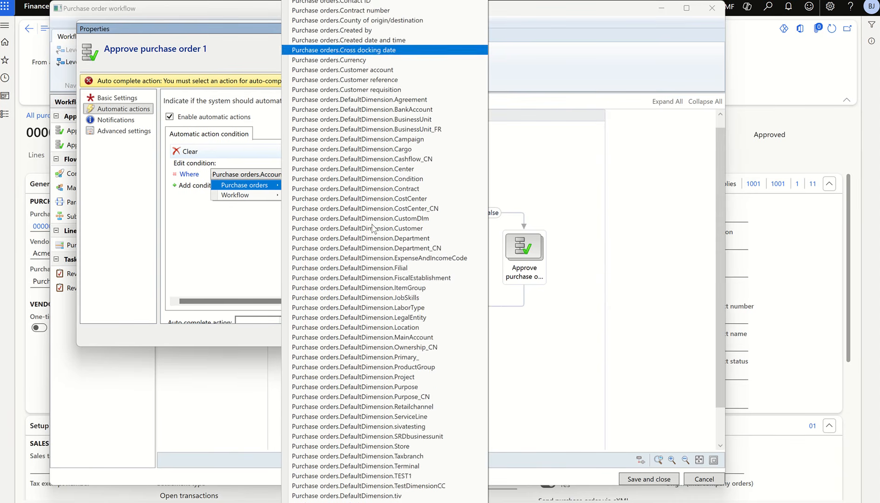
scroll(372, 228, "down", 13)
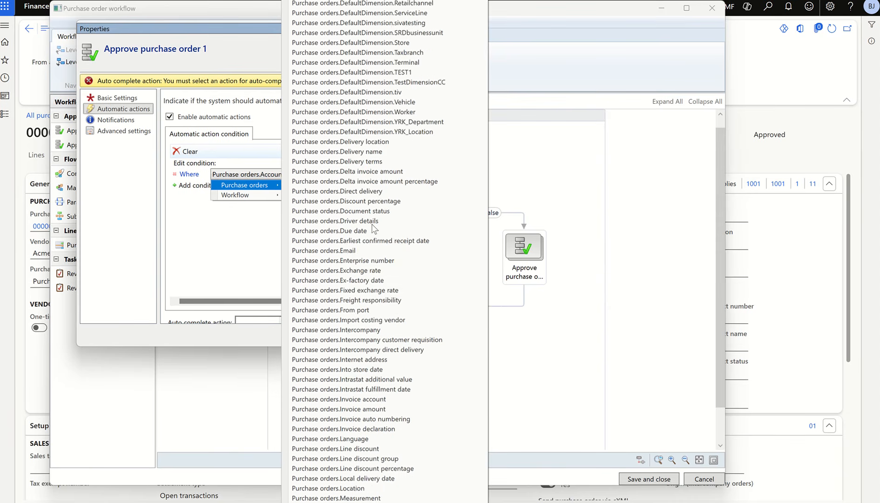
scroll(372, 228, "down", 10)
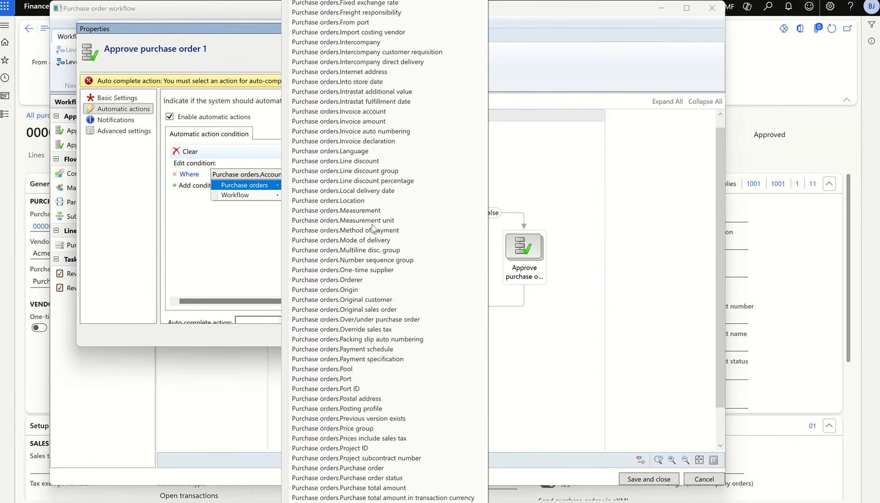
scroll(372, 228, "down", 4)
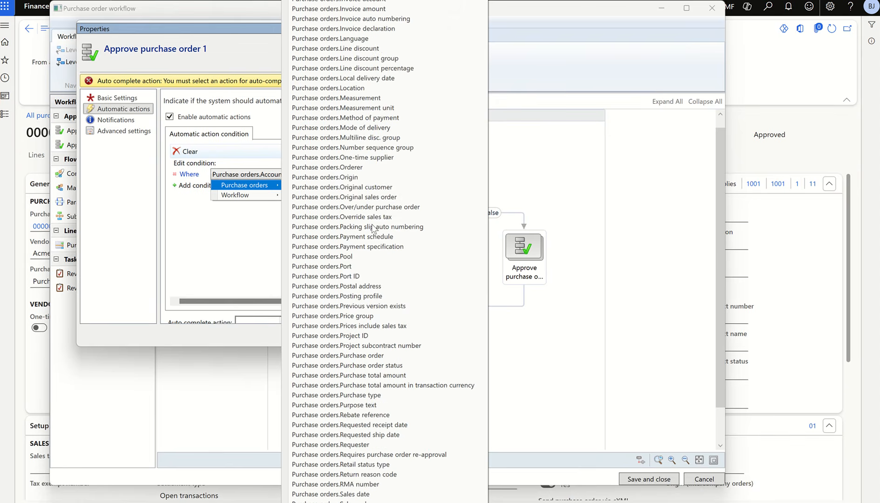
scroll(372, 228, "down", 3)
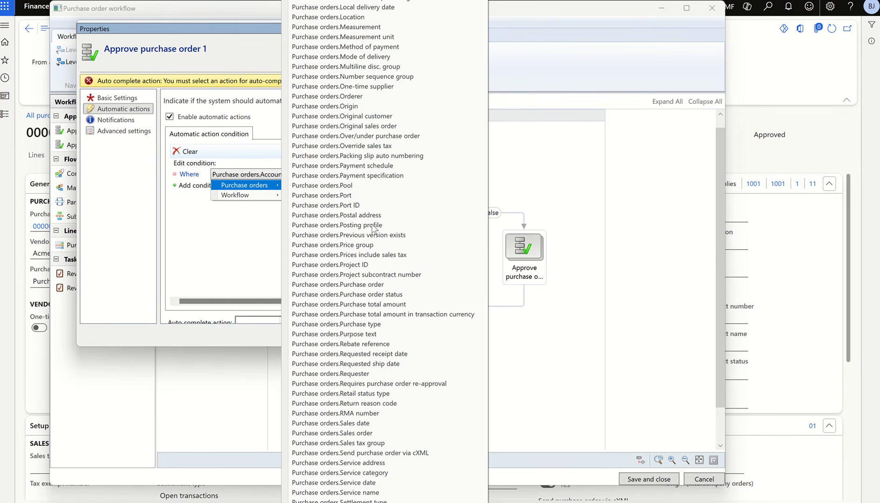
scroll(372, 227, "down", 5)
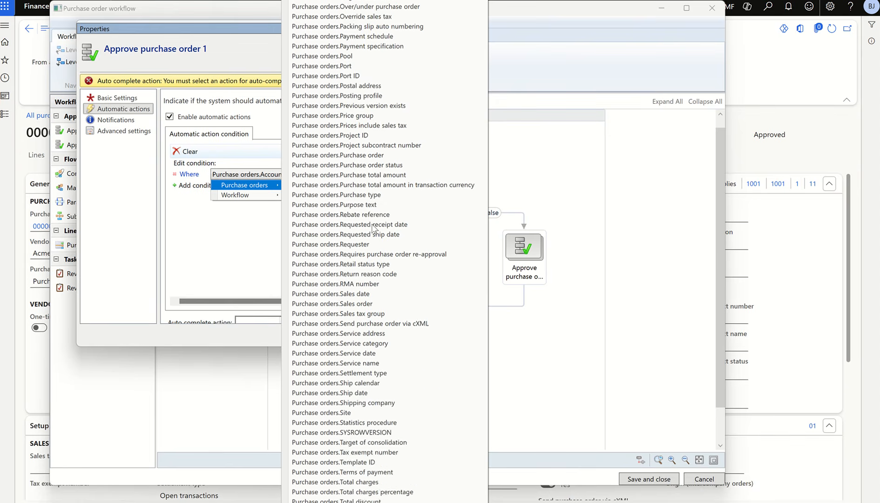
scroll(373, 228, "down", 4)
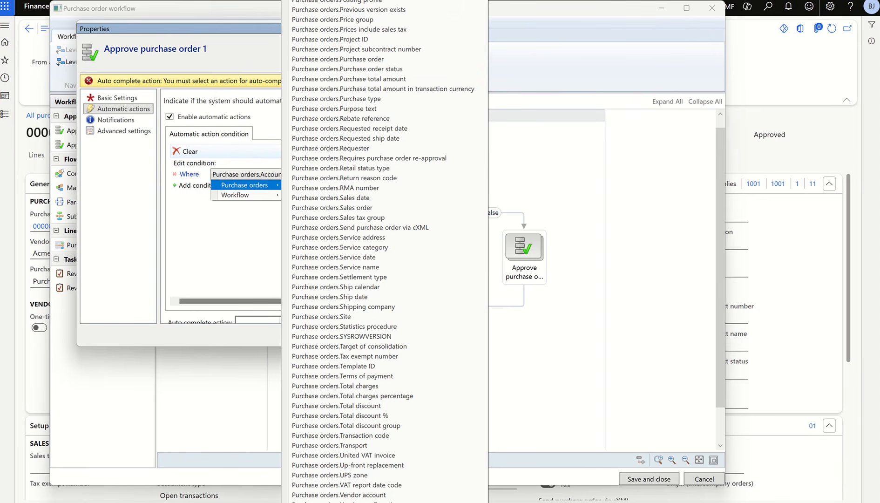
left_click(543, 44)
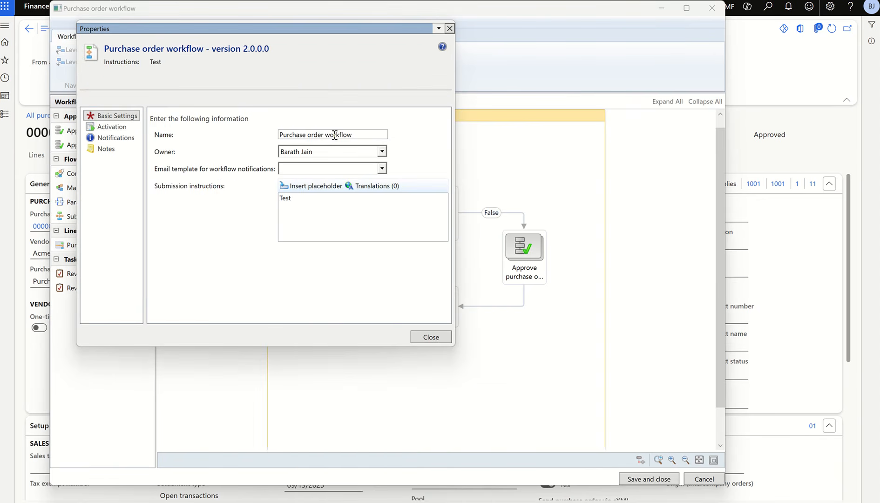
left_click(112, 133)
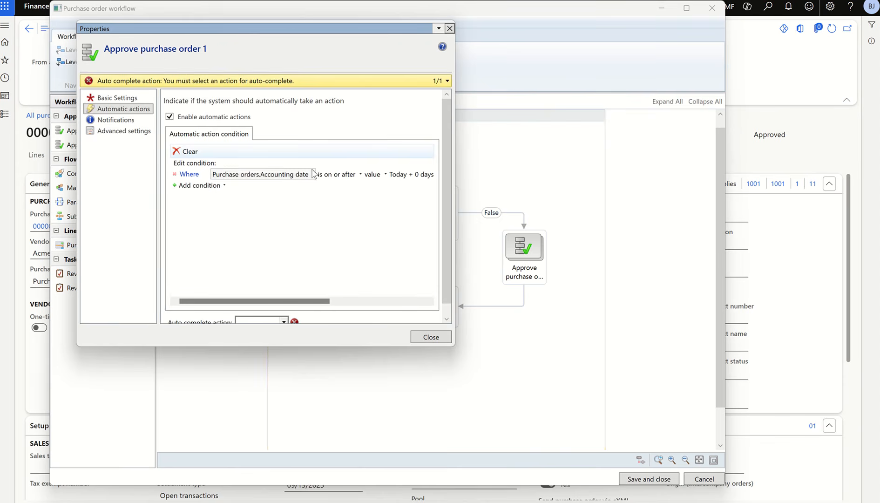
Set the automatic action condition to Purchase orders.Requires purchase order re-approval is No
left_click(313, 174)
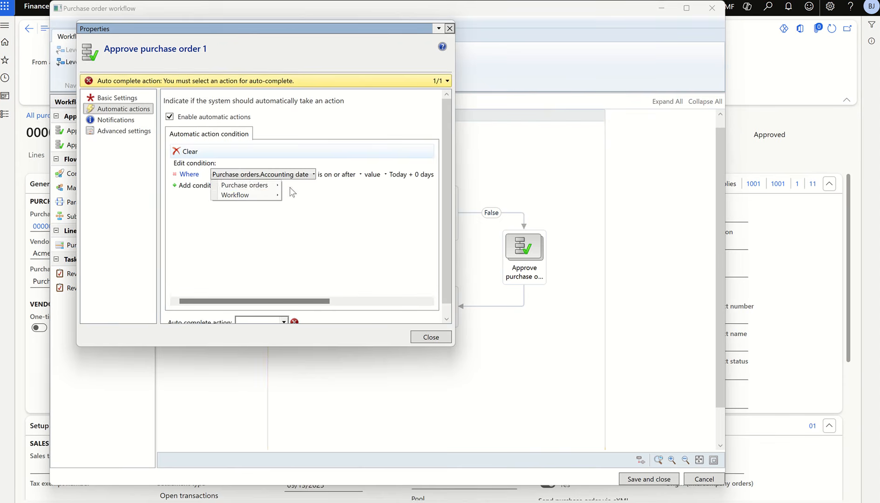
mouse_move(269, 187)
scroll(356, 274, "down", 20)
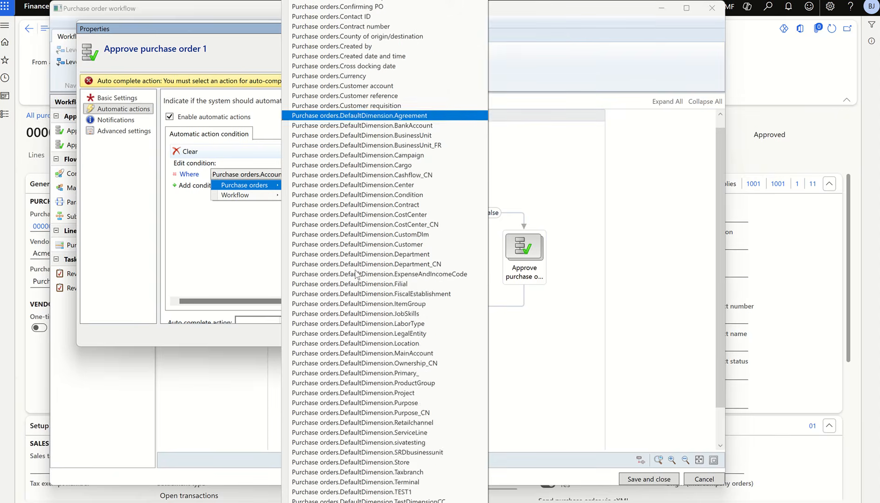
scroll(356, 274, "down", 10)
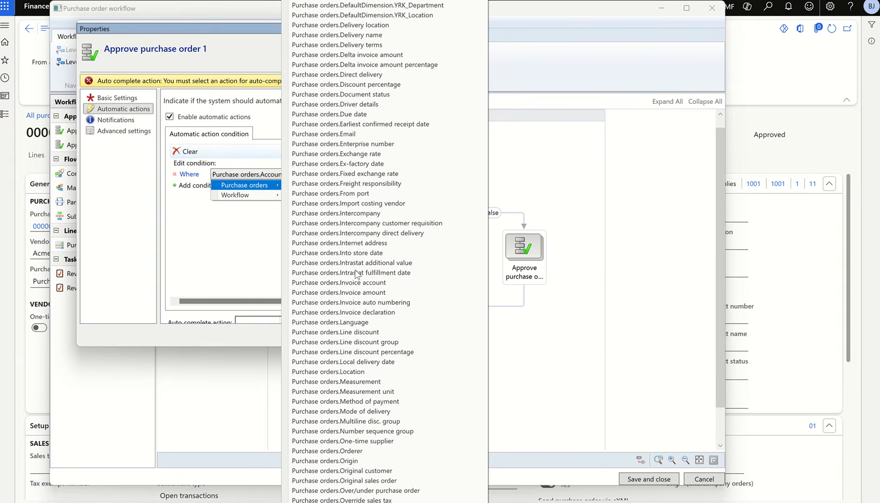
scroll(356, 274, "down", 5)
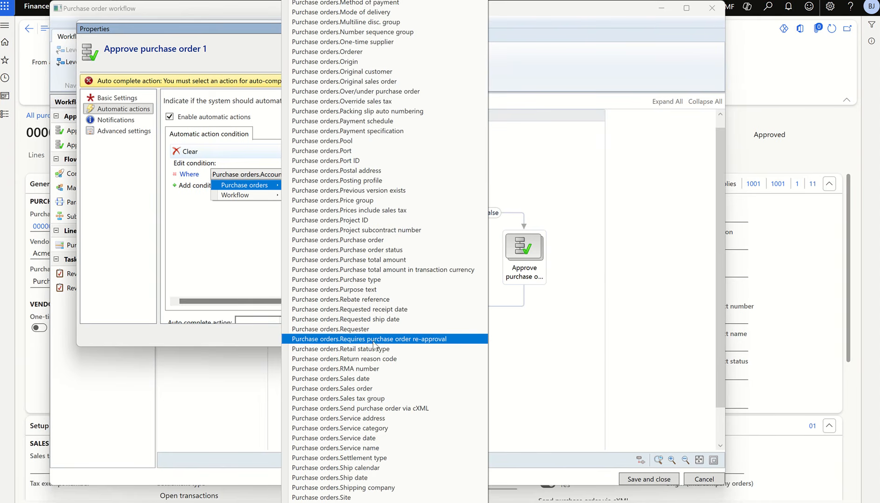
left_click(379, 339)
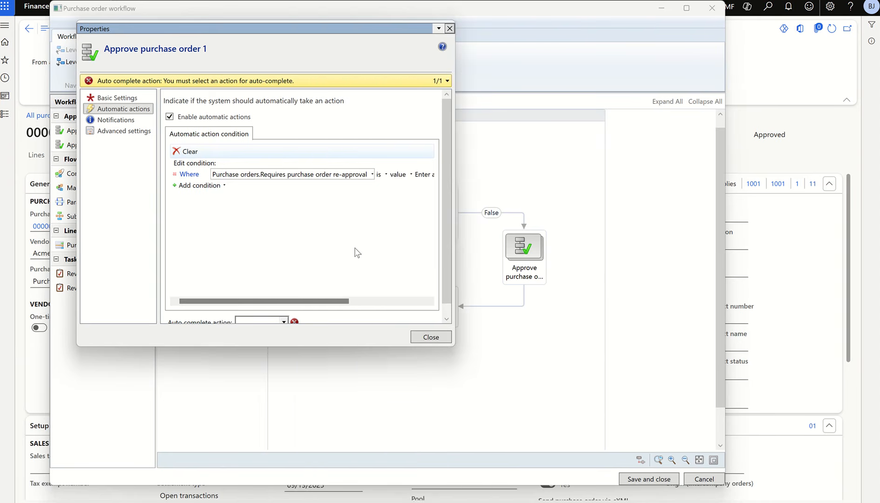
left_click(367, 304)
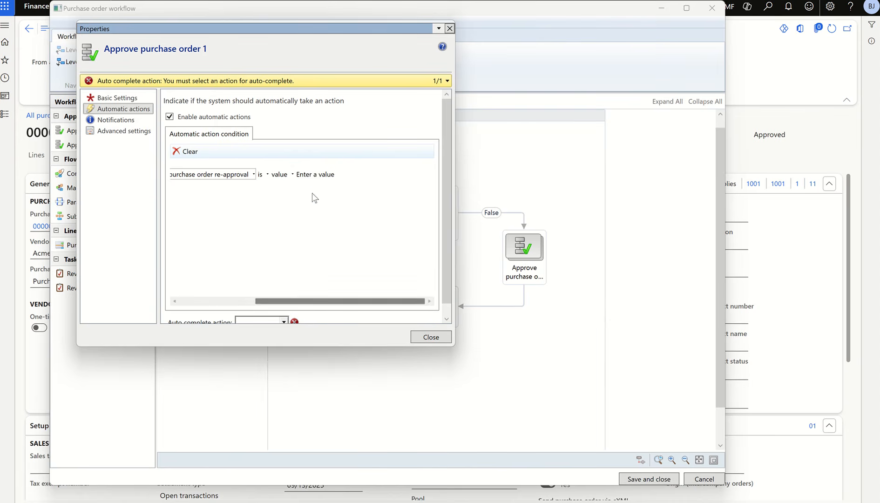
left_click(310, 175)
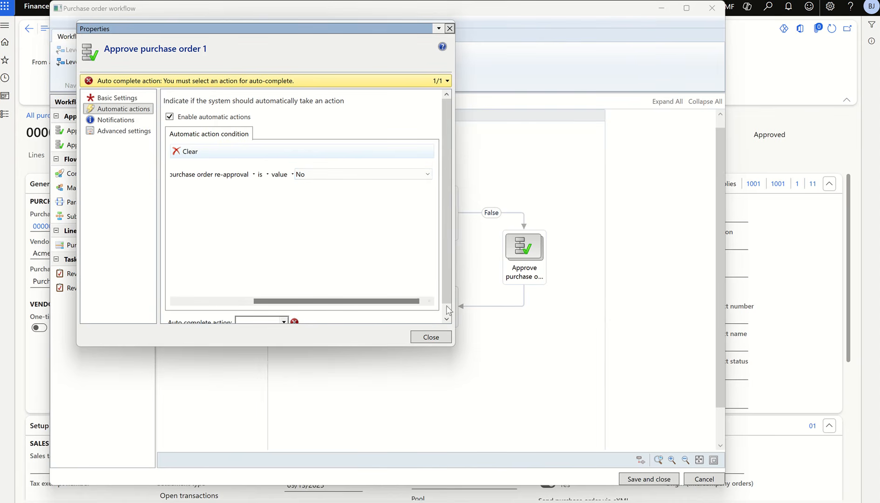
Set the auto complete action of Approve purchase order 1 to Approve
scroll(270, 312, "down", 1)
left_click(284, 311)
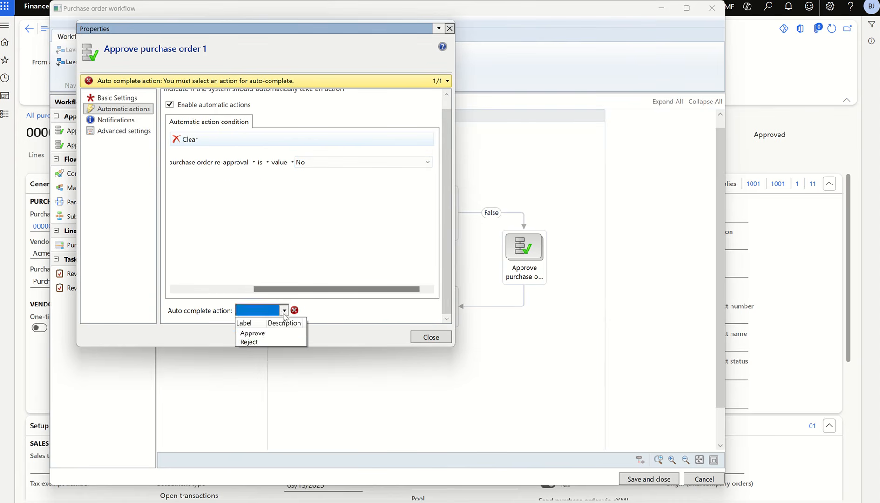
left_click(253, 333)
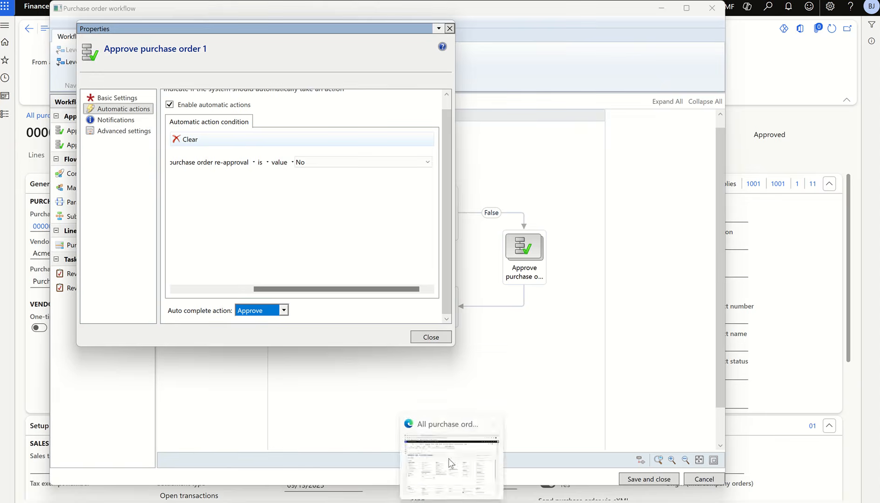
Switch back to Finance and Operations and open Procurement Policy USMF from the purchasing policies
left_click(449, 457)
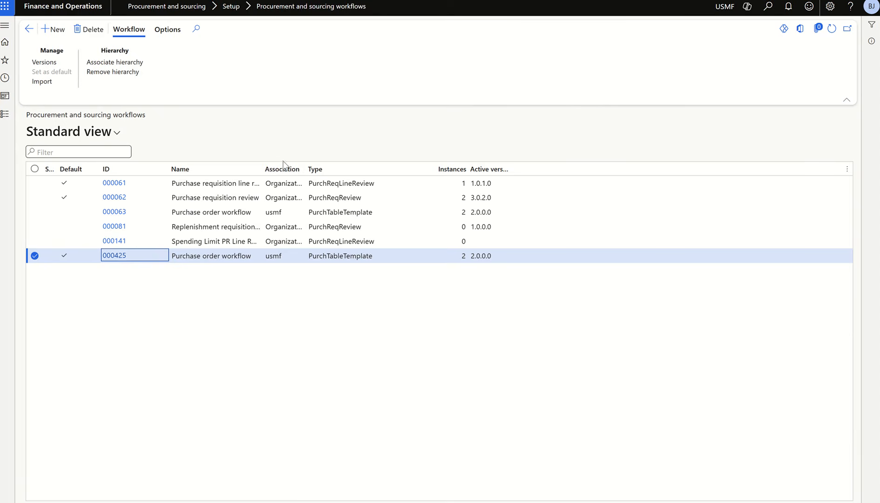
left_click(9, 124)
scroll(80, 269, "down", 3)
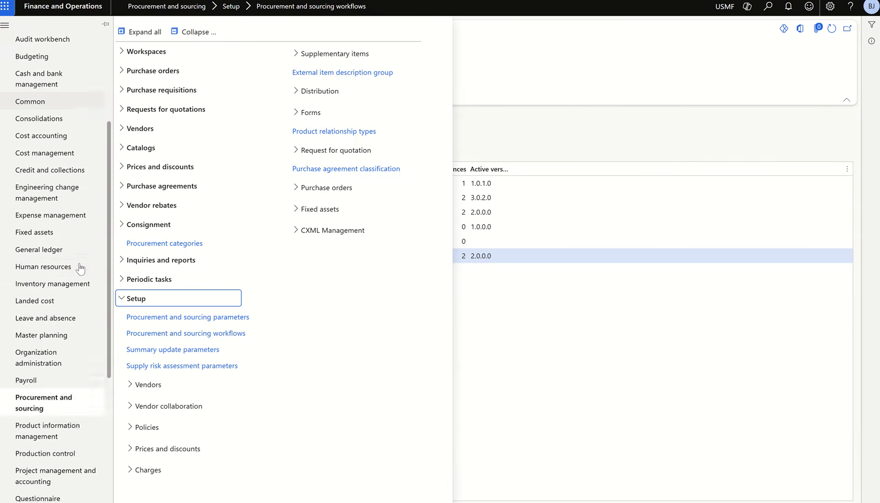
left_click(193, 31)
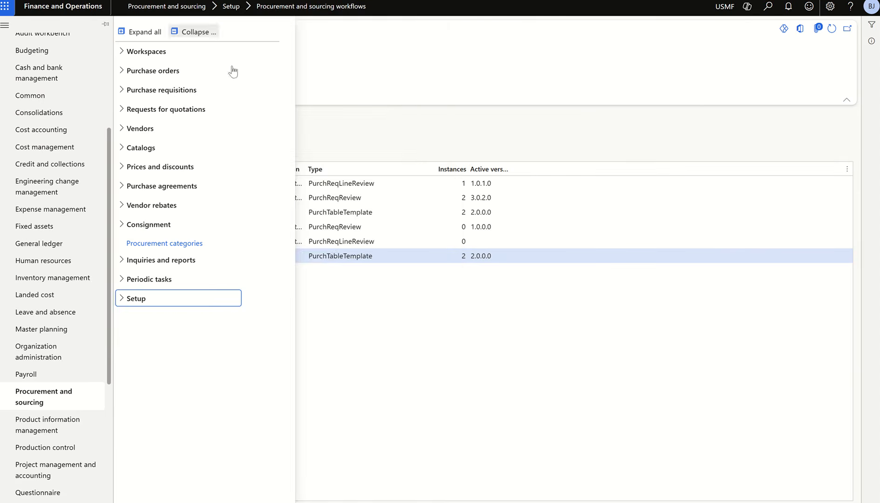
left_click(163, 298)
left_click(176, 426)
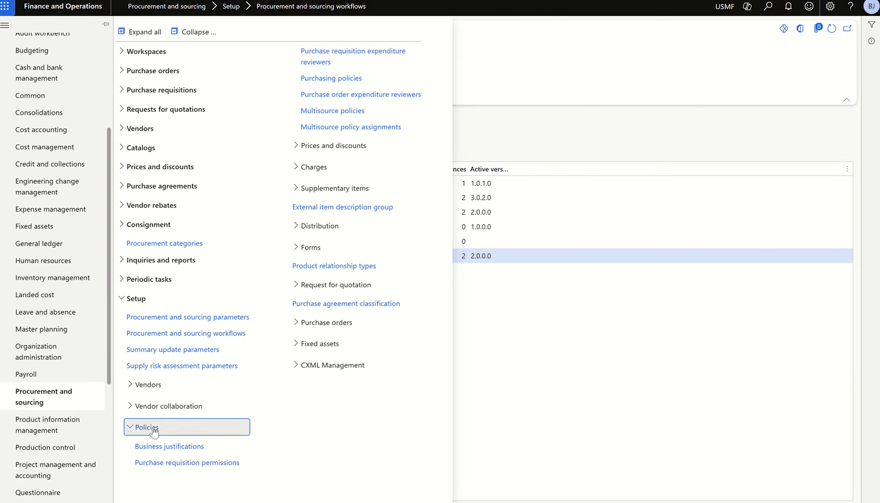
left_click(336, 78)
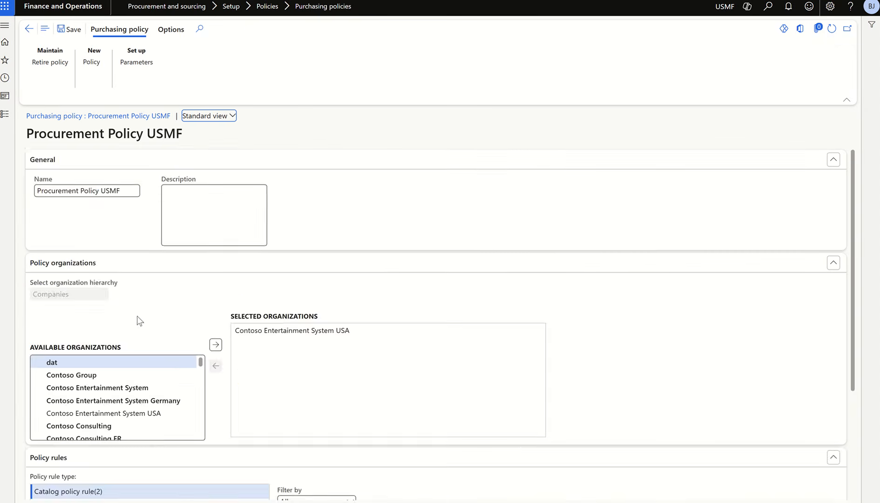
Open the current reapproval rule for purchase orders in the policy and examine its available General fields, including Customer reference
scroll(298, 368, "down", 3)
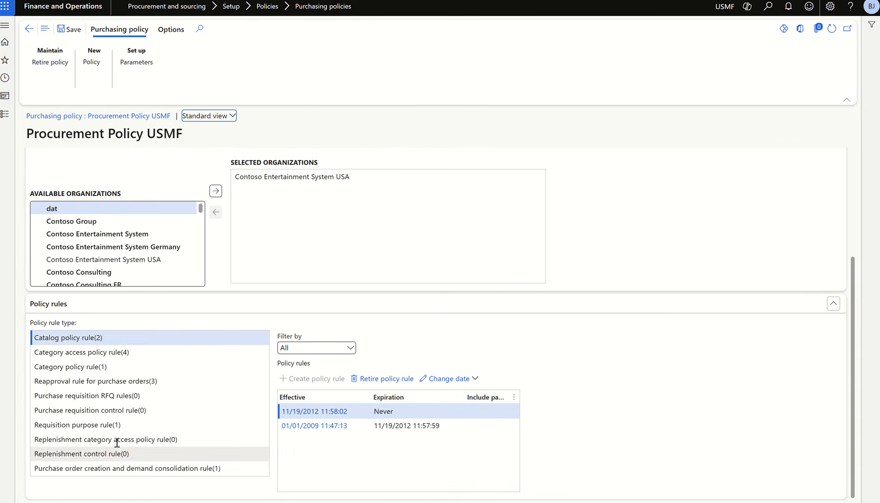
left_click(104, 381)
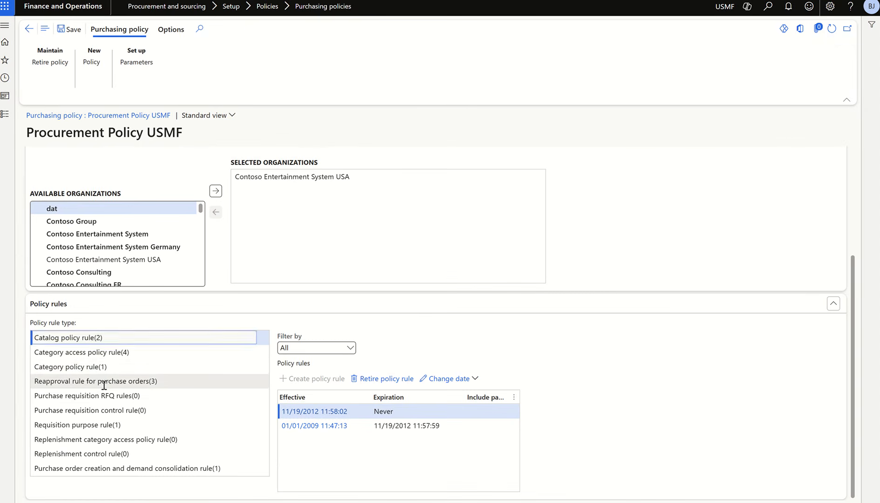
left_click(308, 412)
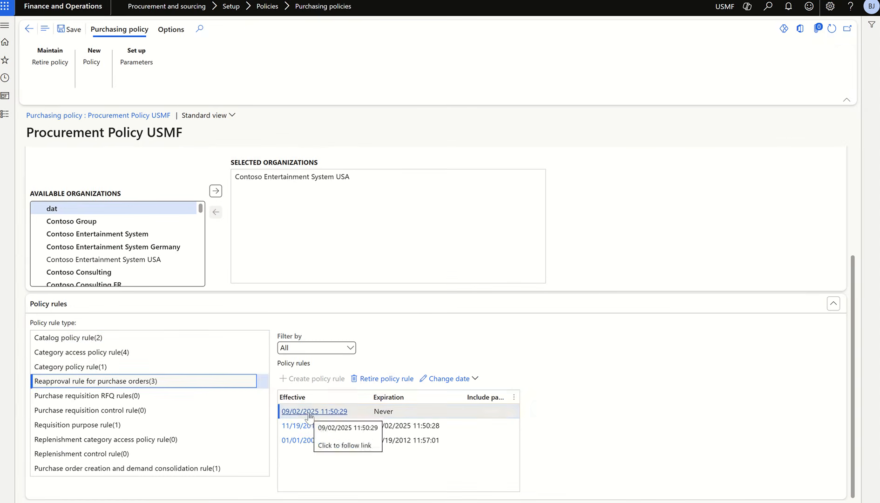
left_click(308, 411)
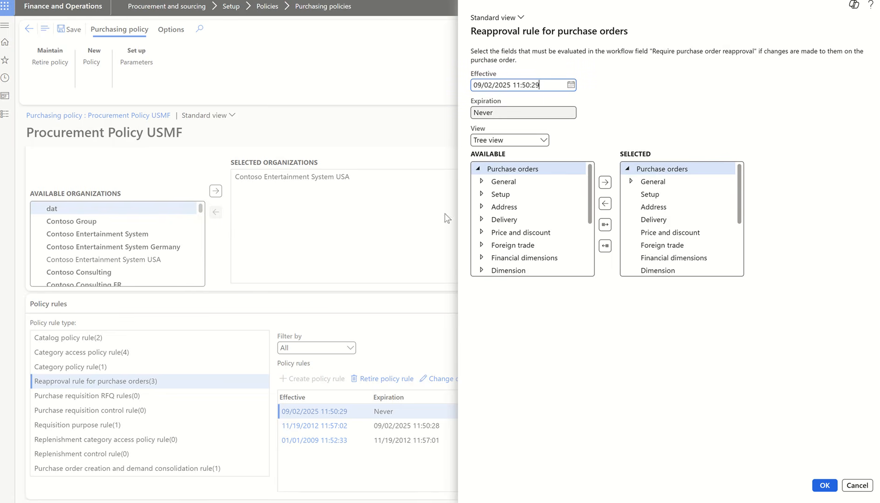
left_click(481, 181)
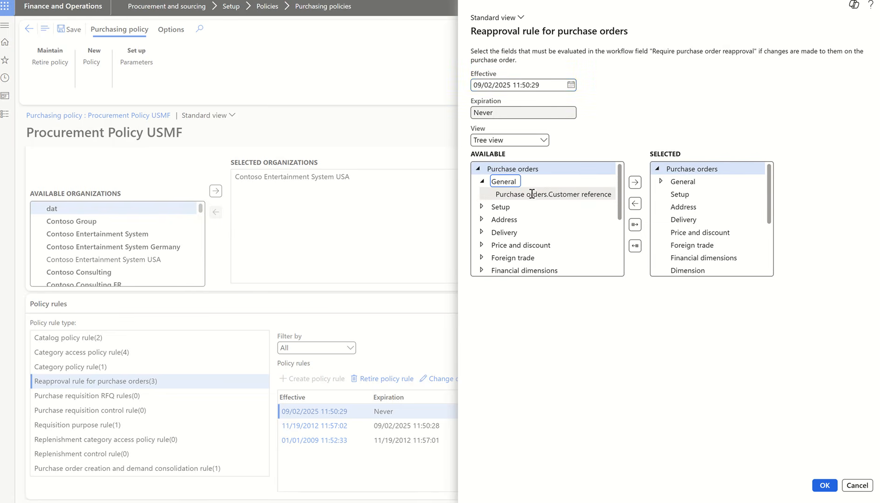
left_click(559, 193)
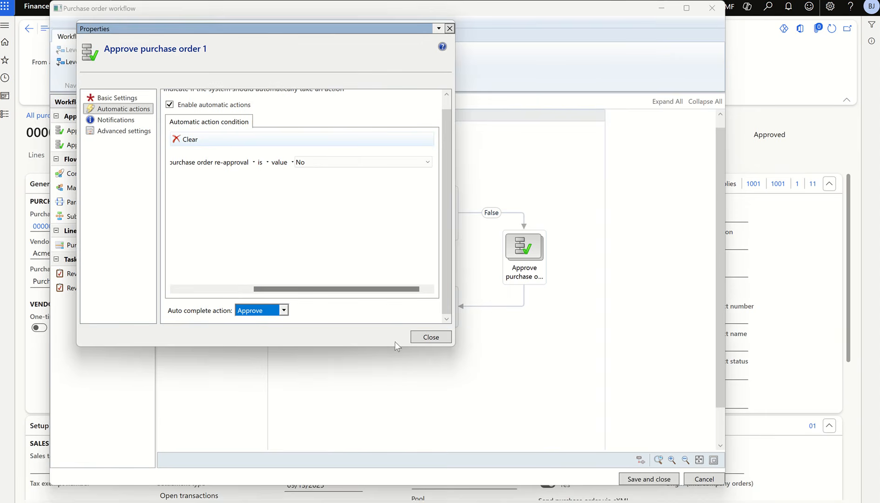
Close the first approval's properties, enable automatic actions for the approval element on the False branch, and add an automatic action condition
left_click(425, 338)
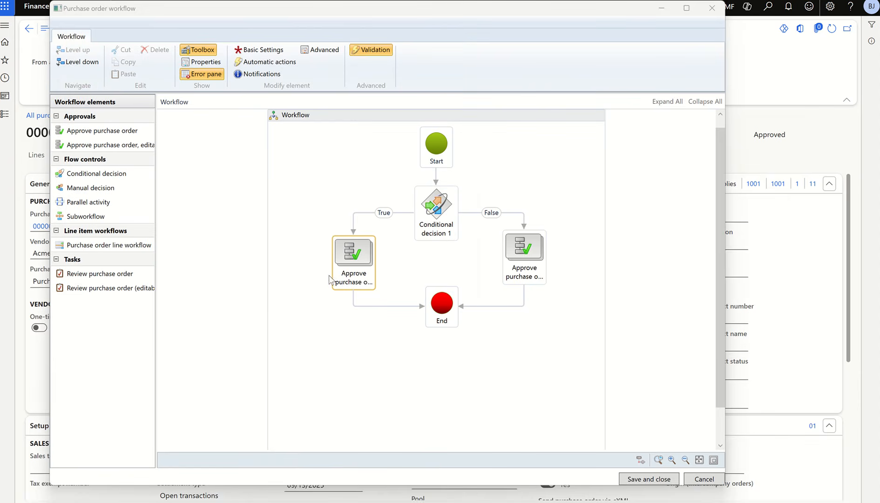
left_click(536, 268)
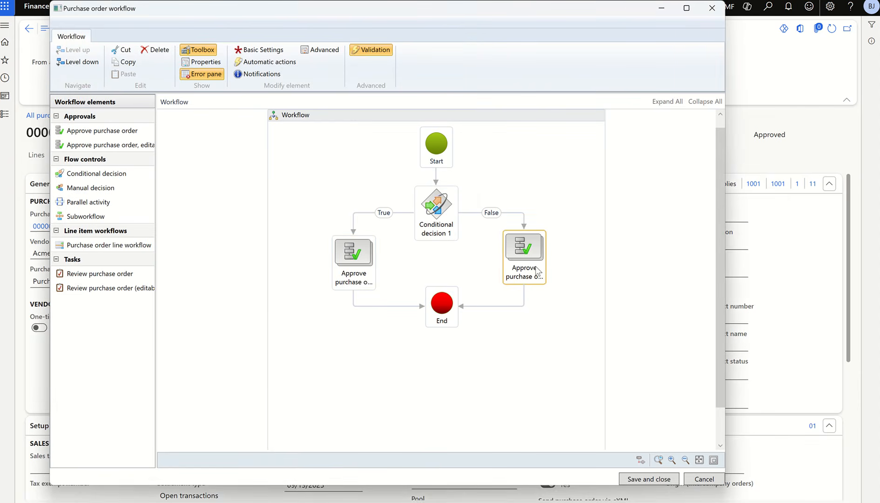
left_click(265, 61)
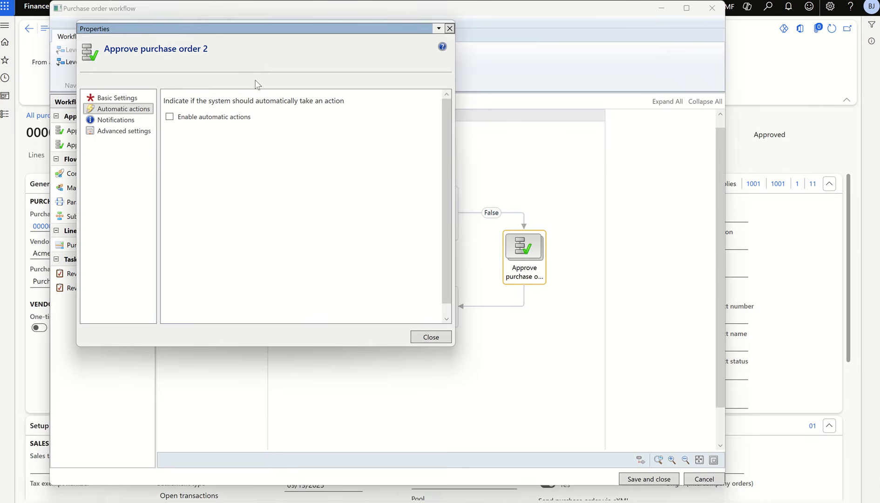
left_click(170, 116)
left_click(200, 174)
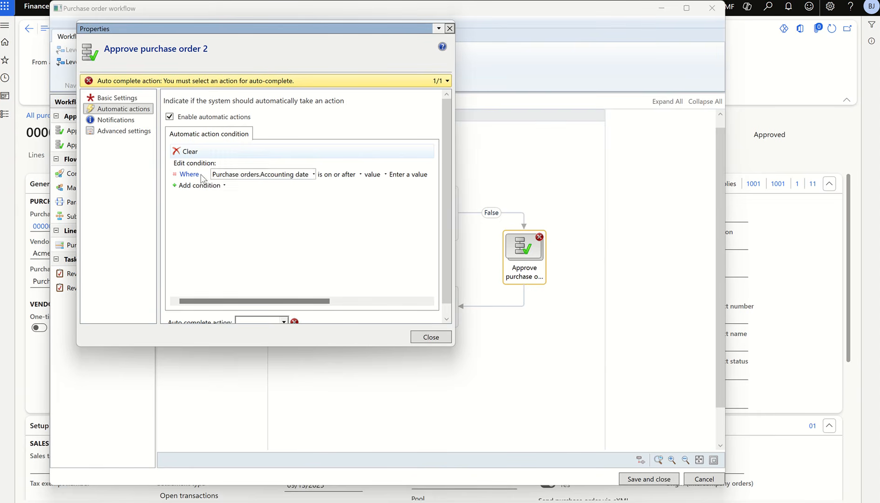
Set Approve purchase order 2's automatic action condition to Purchase orders.Requires purchase order re-approval is No
left_click(314, 175)
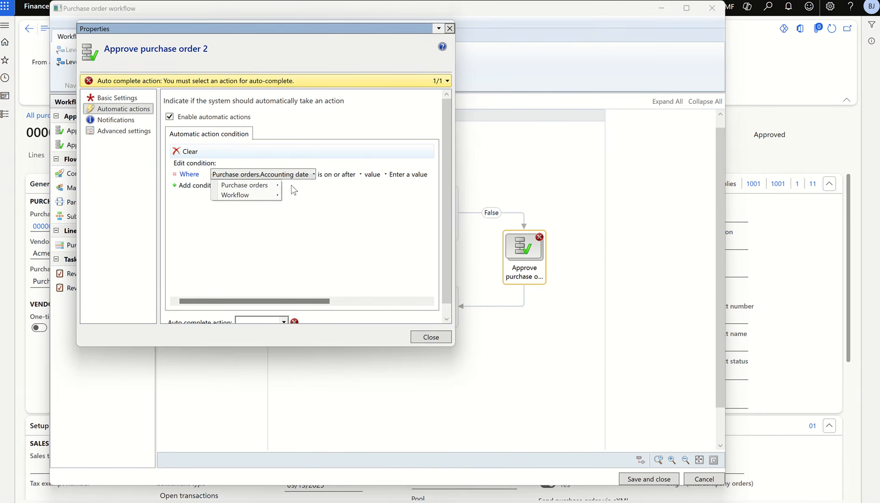
mouse_move(279, 189)
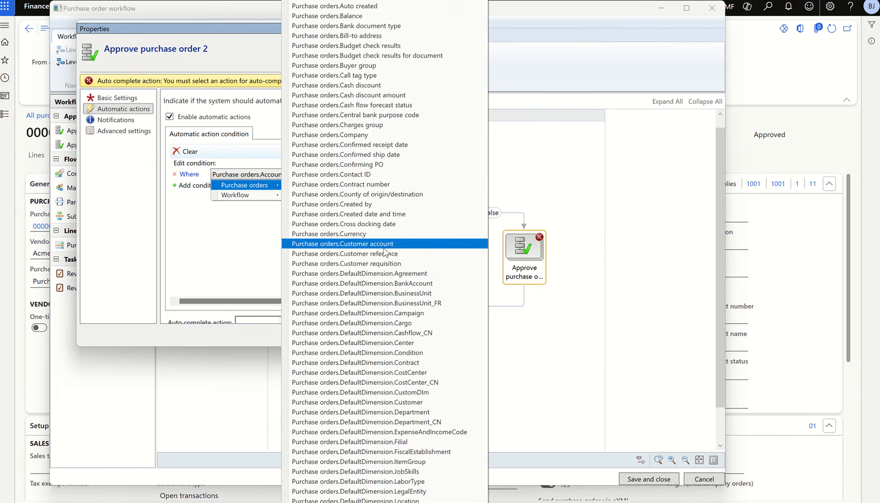
scroll(384, 252, "down", 20)
scroll(385, 252, "down", 5)
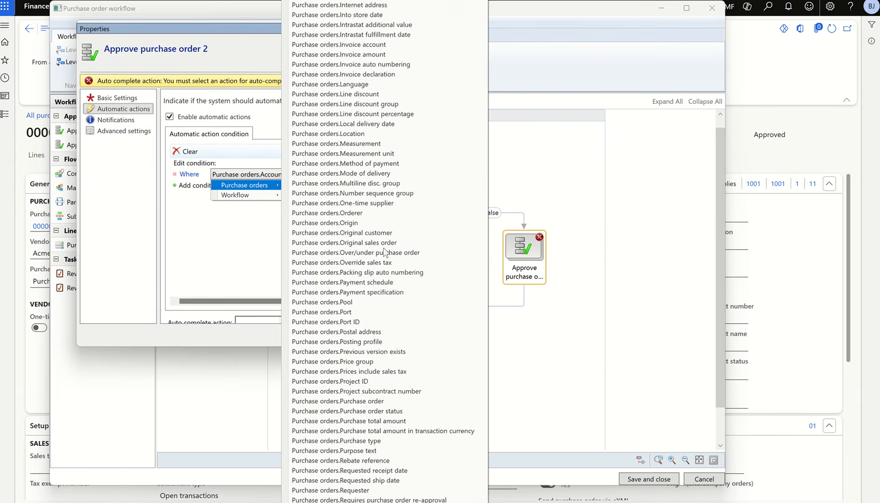
scroll(382, 325, "down", 3)
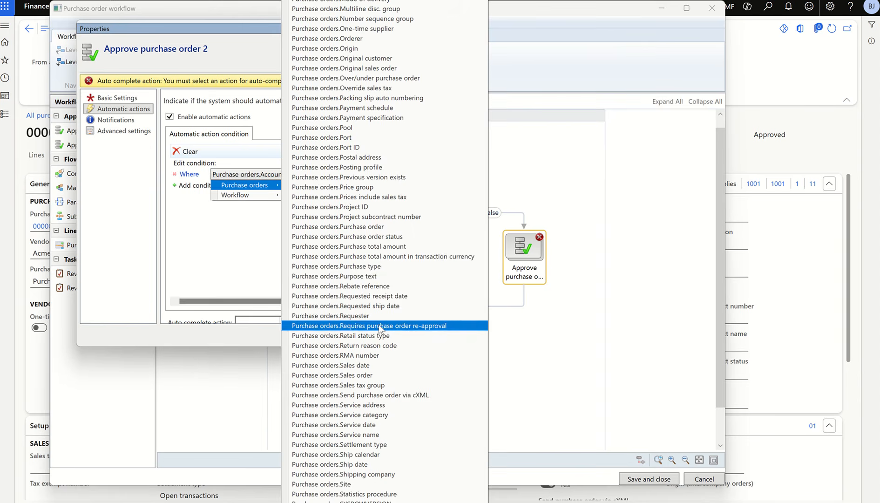
left_click(382, 329)
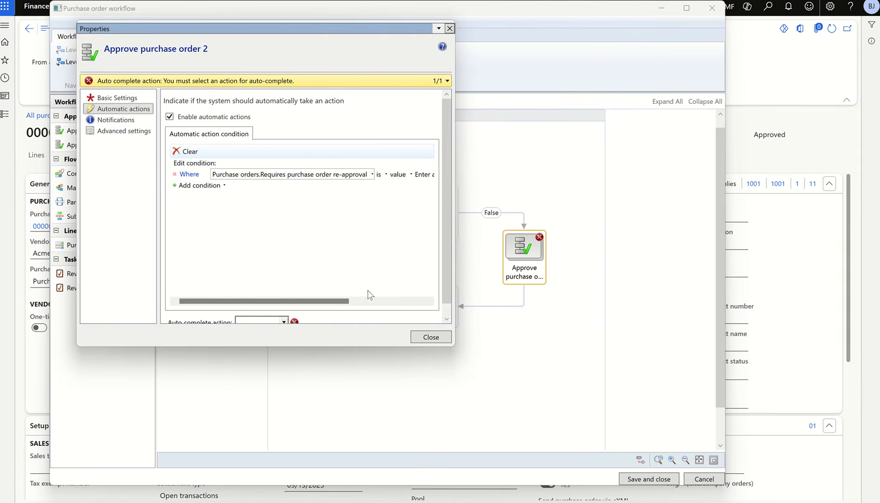
left_click(382, 301)
left_click(336, 176)
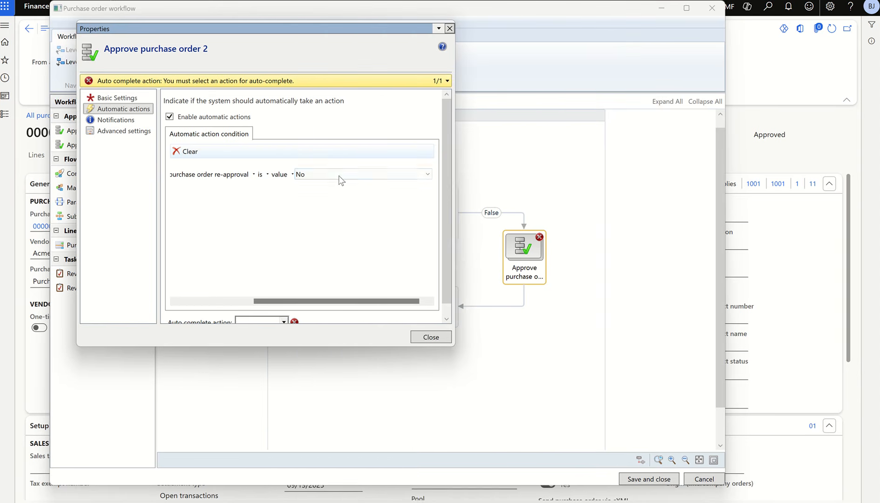
Set the auto complete action of Approve purchase order 2 to Approve and close its properties
left_click(445, 312)
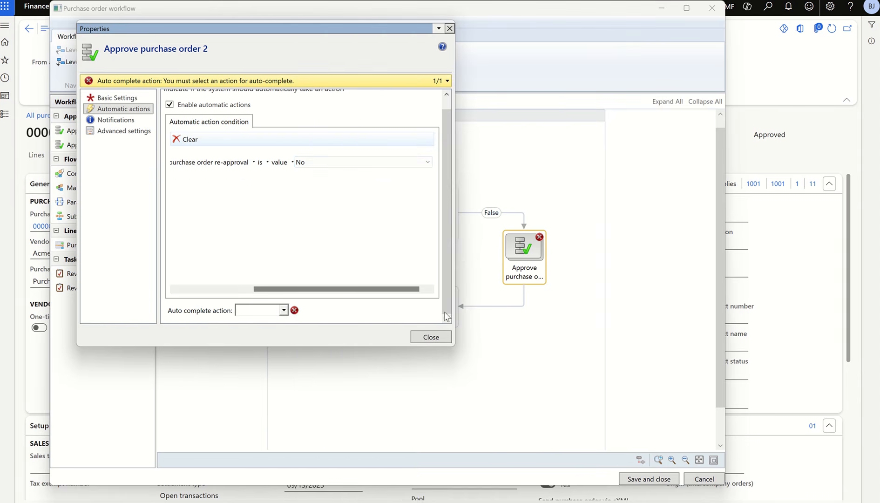
left_click(285, 310)
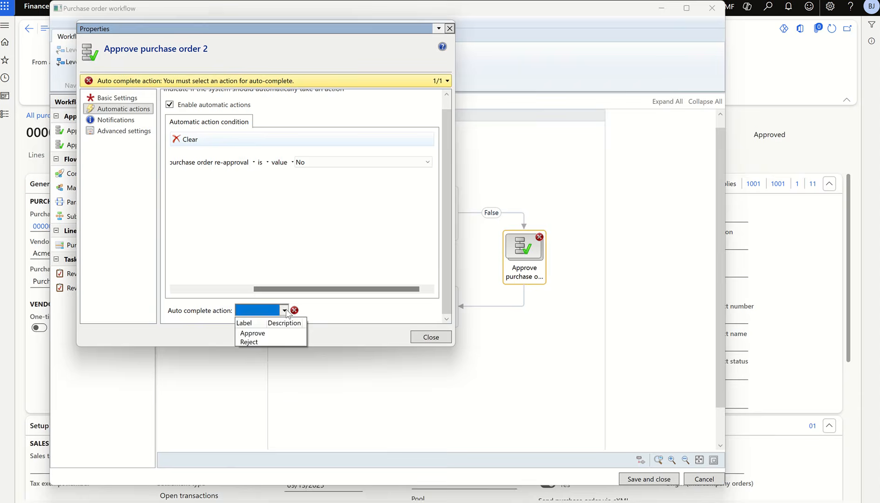
left_click(258, 333)
left_click(431, 336)
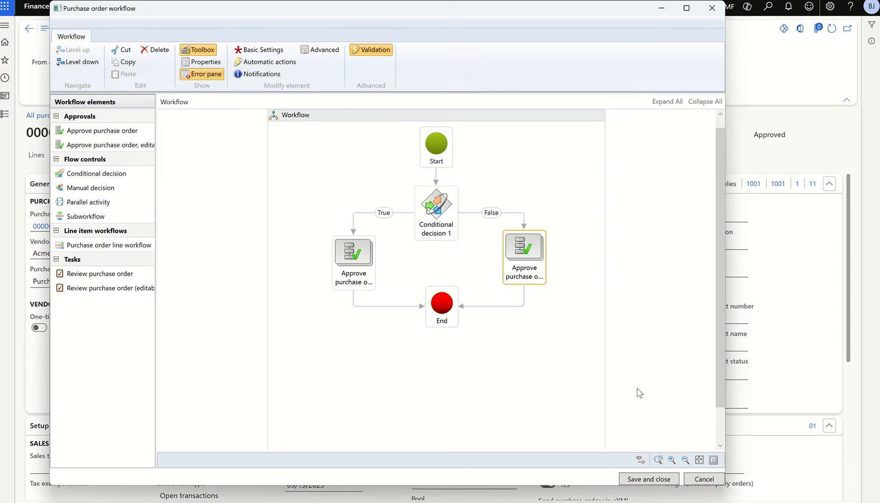
Save and close the purchase order workflow without version notes and activate the new version
left_click(647, 478)
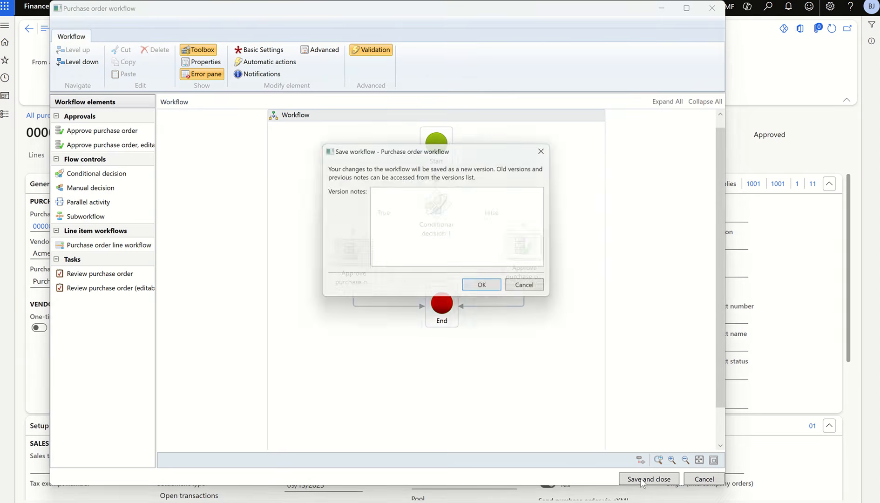
left_click(470, 232)
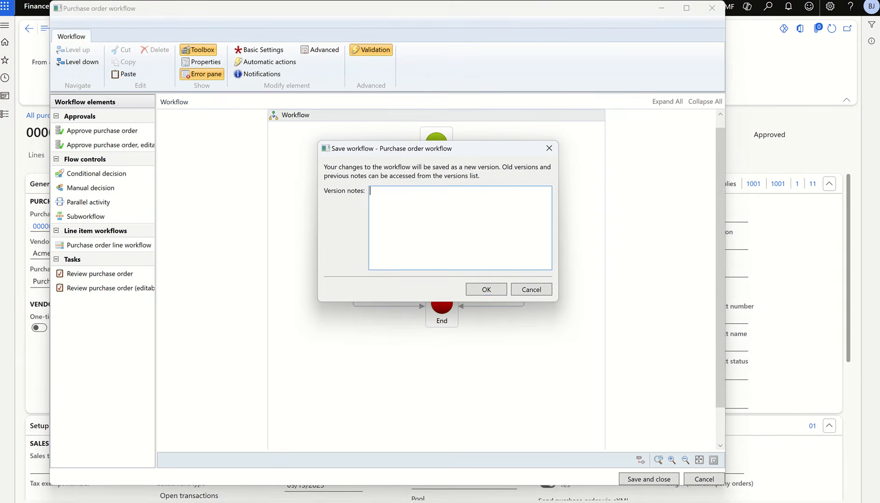
left_click(487, 290)
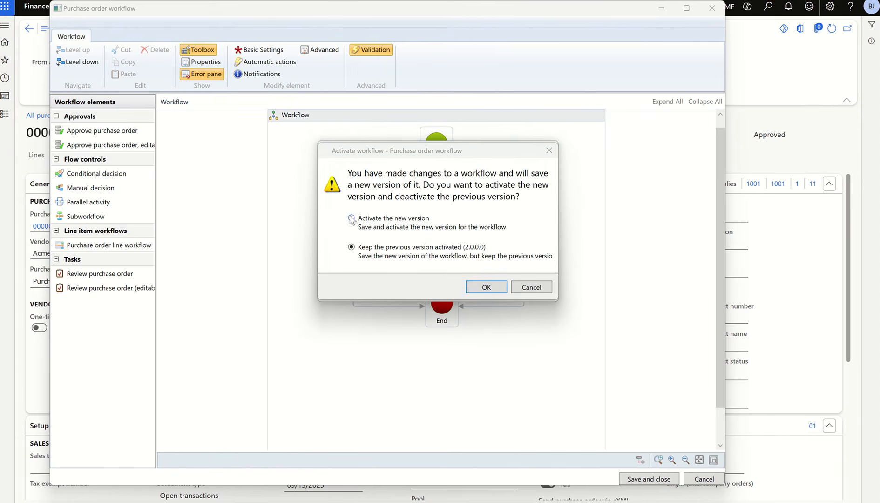
left_click(351, 218)
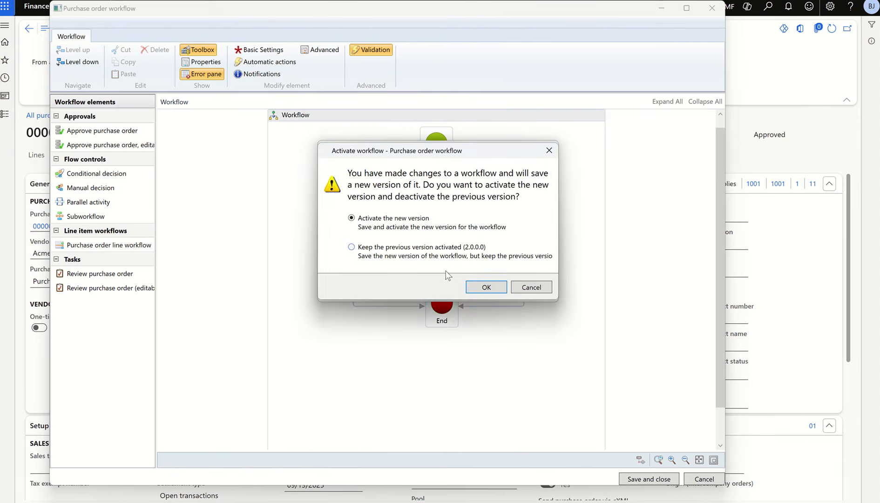
left_click(482, 289)
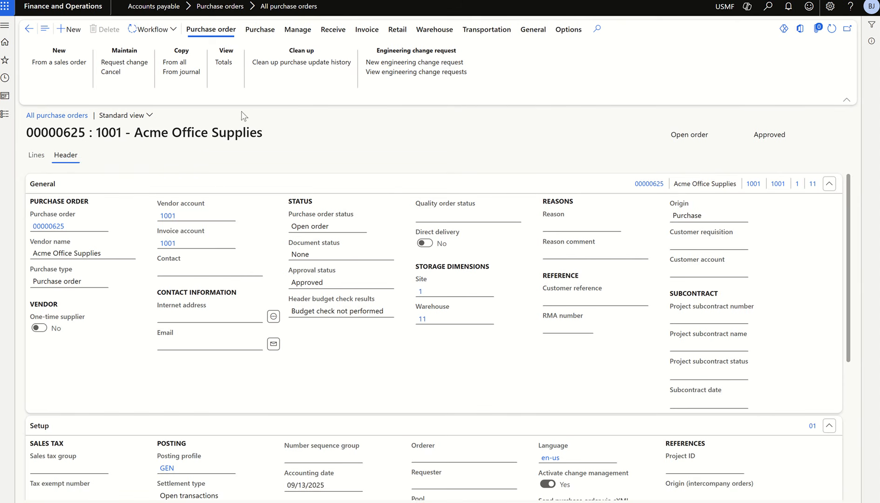
Request a change to the approved Acme Office Supplies purchase order and set its Customer reference to "test"
left_click(132, 67)
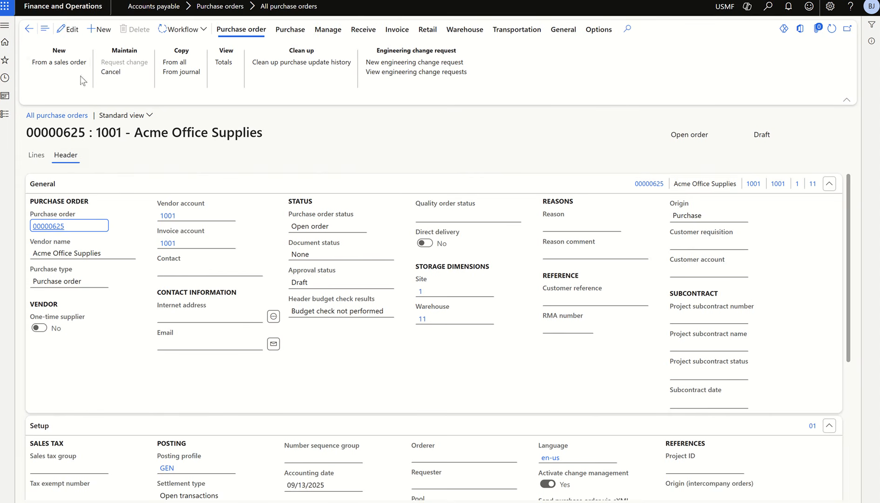
left_click(67, 29)
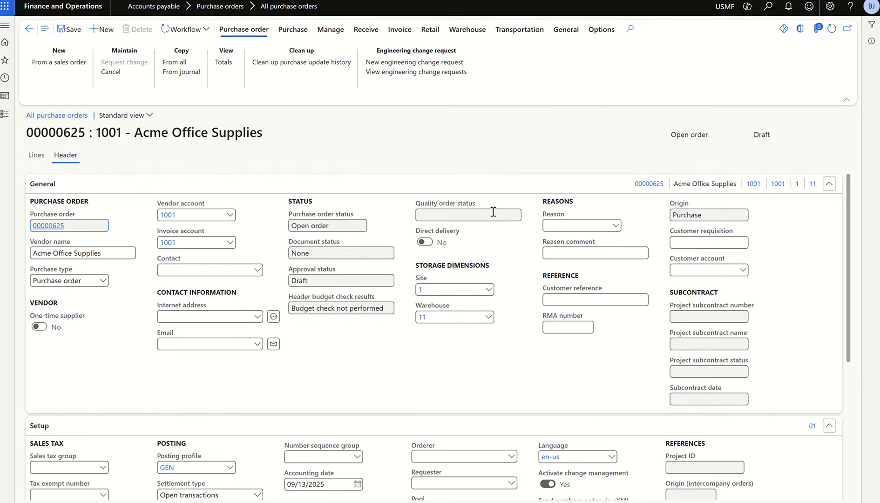
left_click(557, 298)
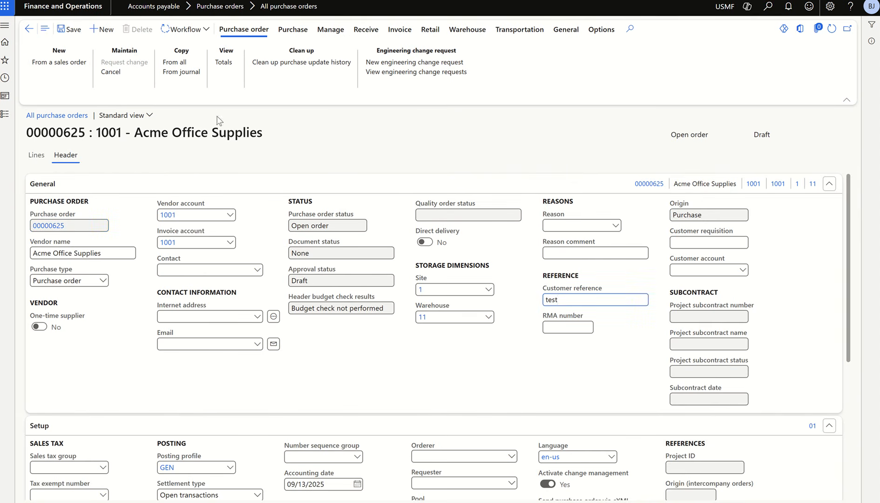
Save the changed purchase order and submit it to the purchase order workflow
left_click(70, 31)
left_click(204, 31)
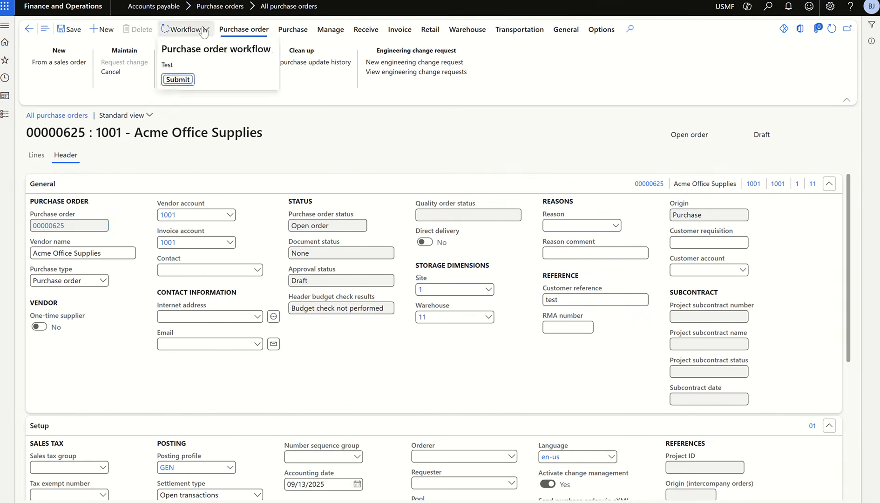
left_click(178, 80)
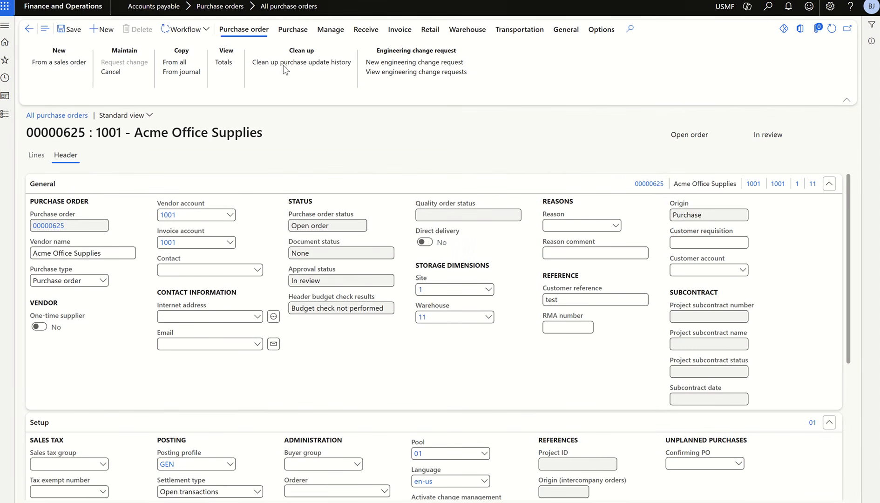
Open the purchase order's workflow history and examine the auto complete condition message for Approve purchase order 2 in the tracking details list
left_click(172, 34)
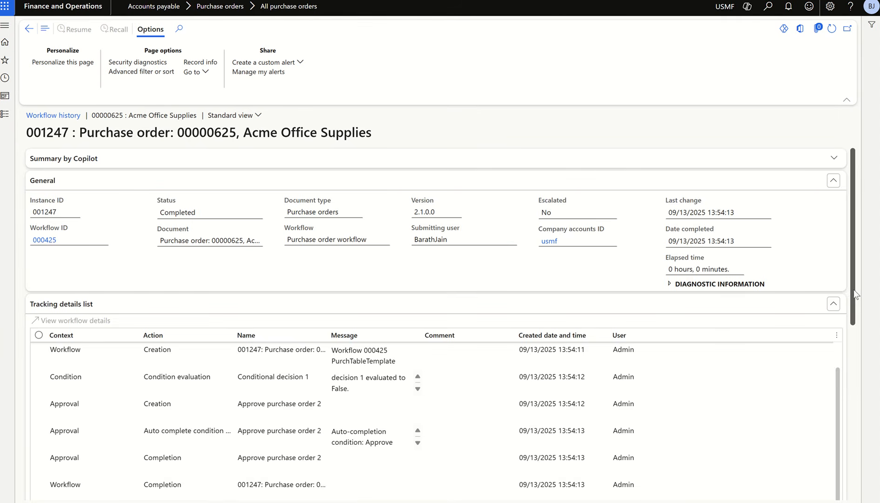
scroll(856, 298, "down", 3)
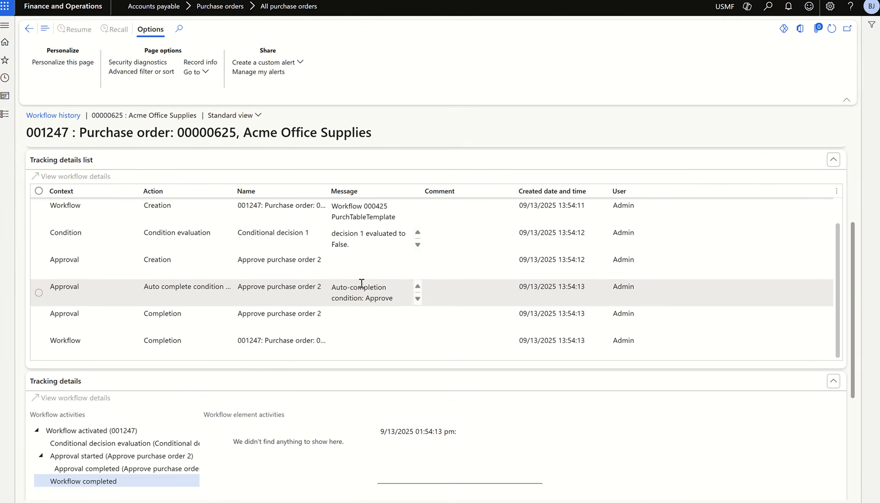
left_click(418, 299)
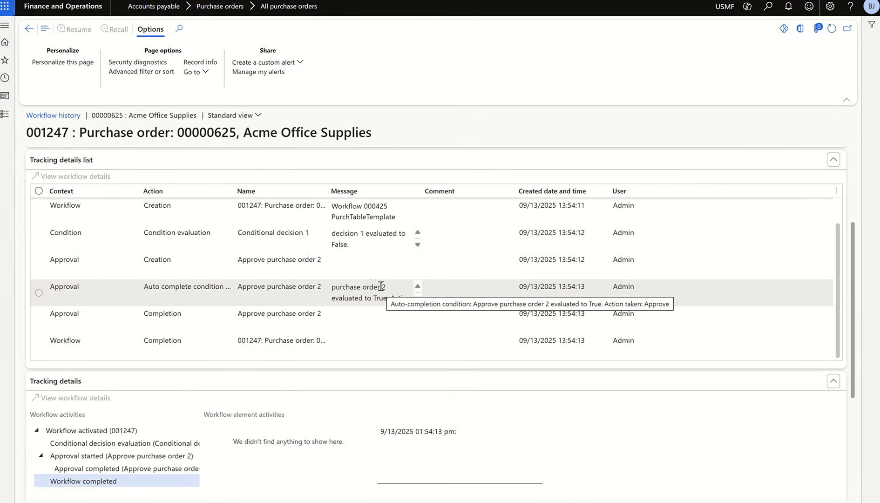
double_click(334, 297)
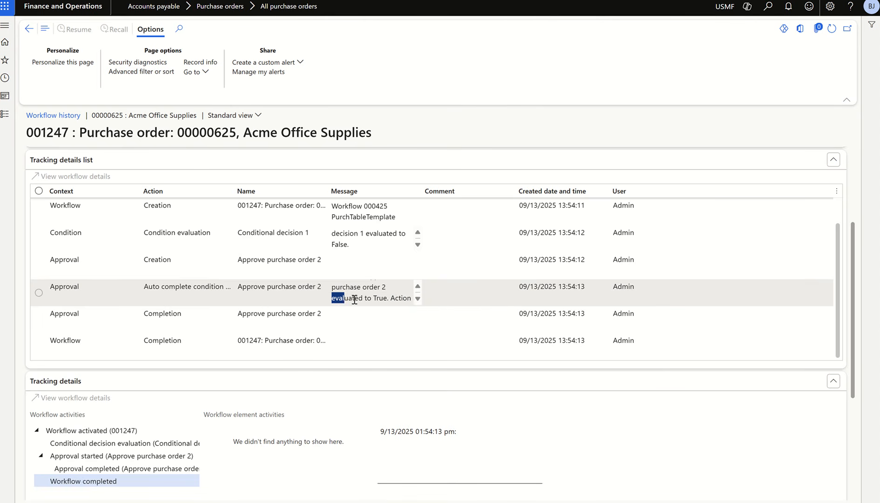
left_click(417, 299)
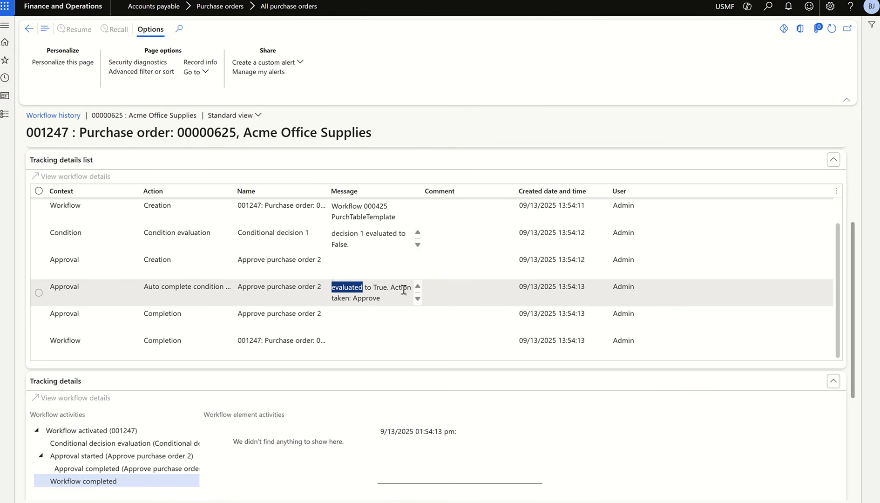
double_click(366, 298)
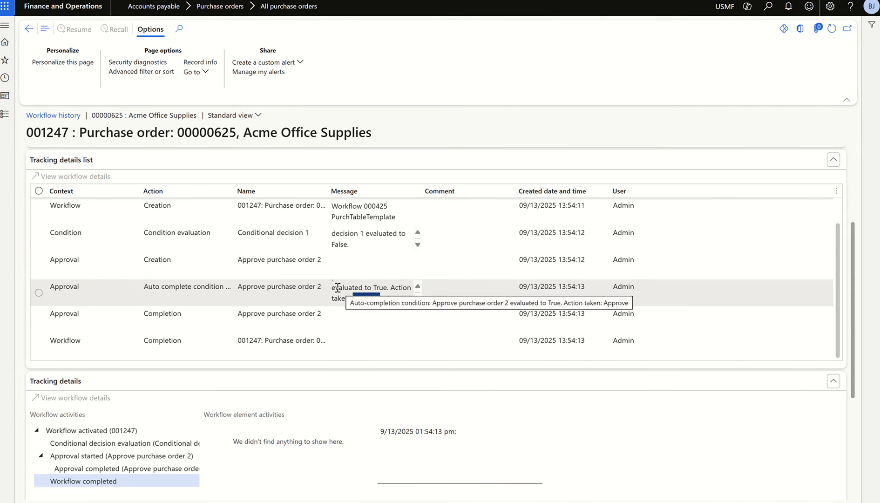
left_click_drag(335, 287, 384, 294)
left_click(395, 298)
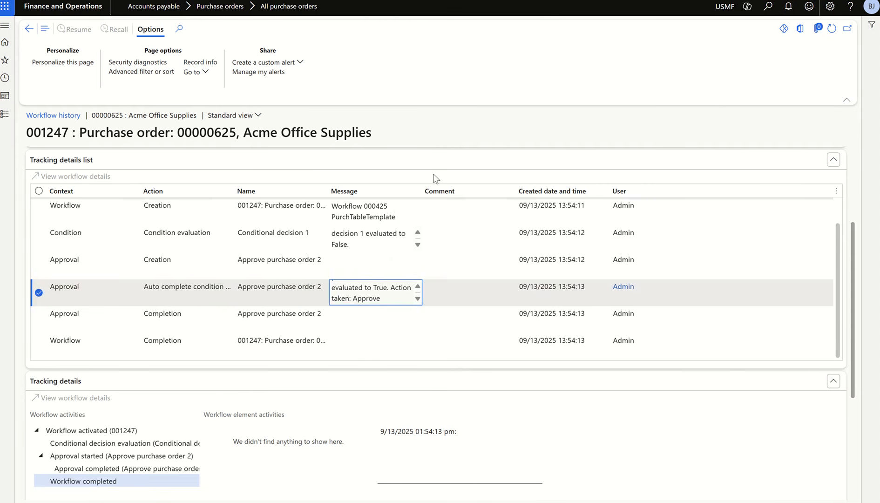